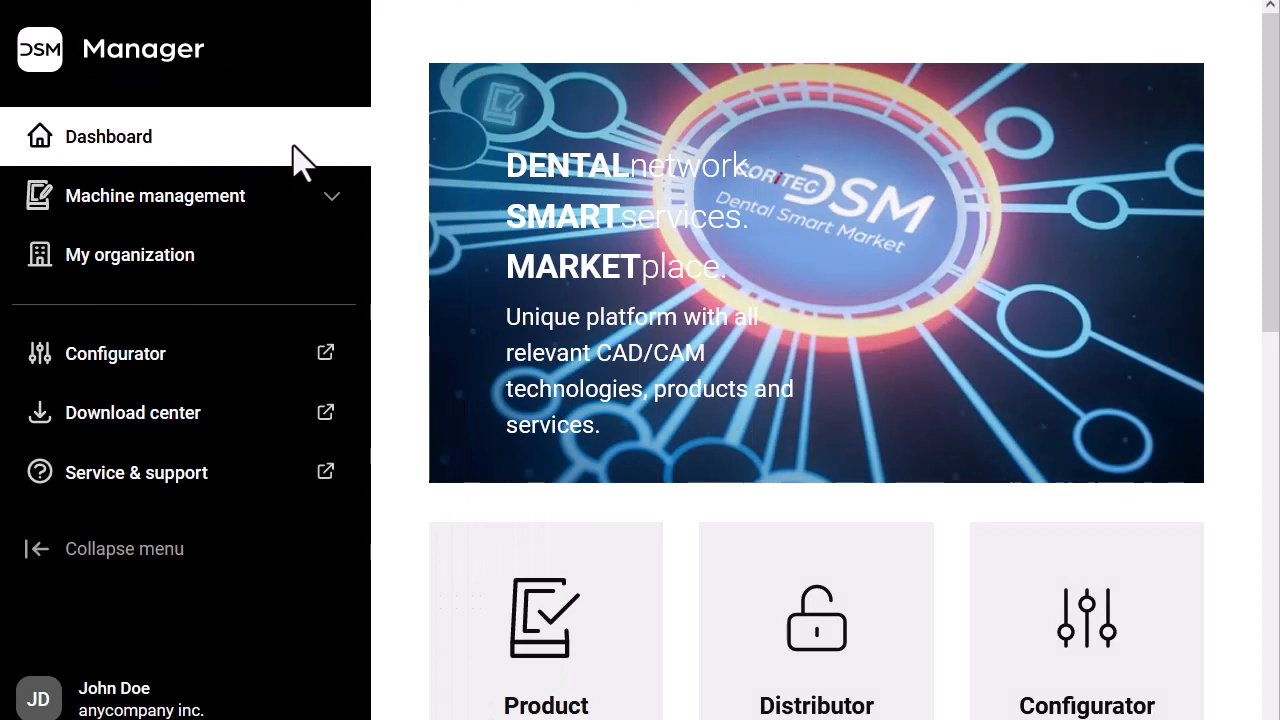
Go to My organization from the dashboard's left sidebar
click(288, 255)
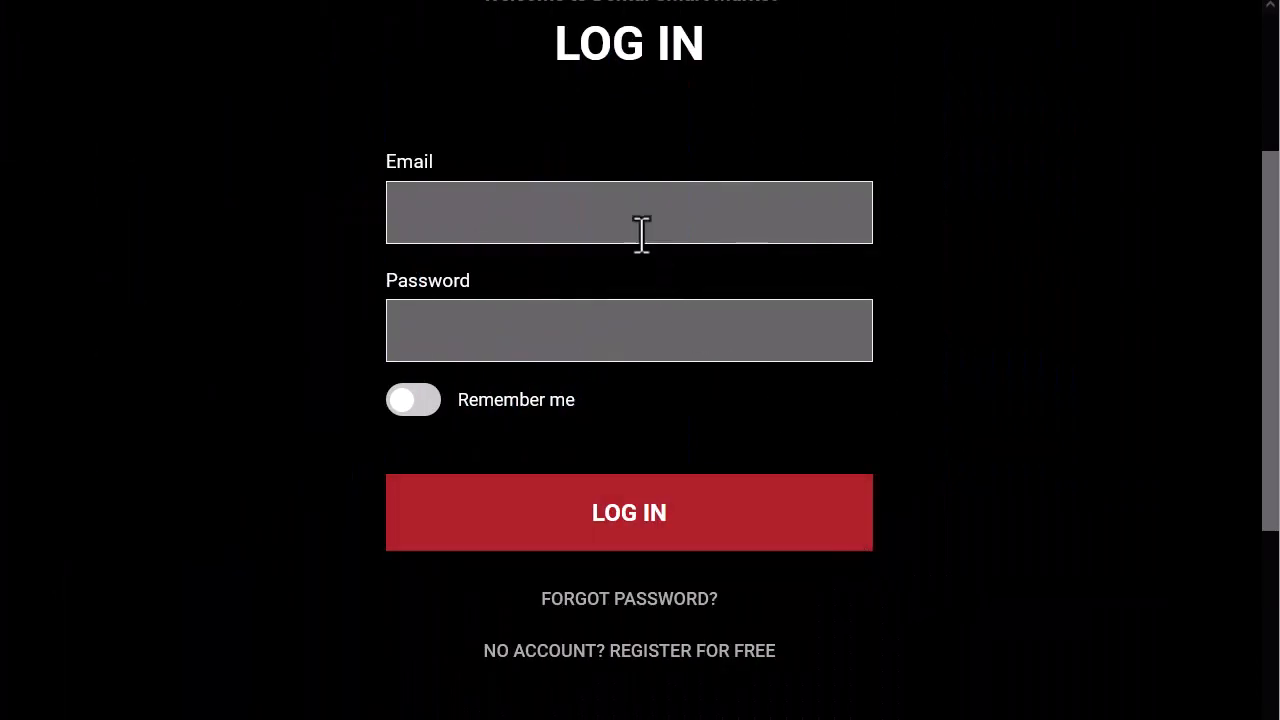
Switch to registration, enter the new account's e-mail and a matching password, and accept the terms
click(661, 675)
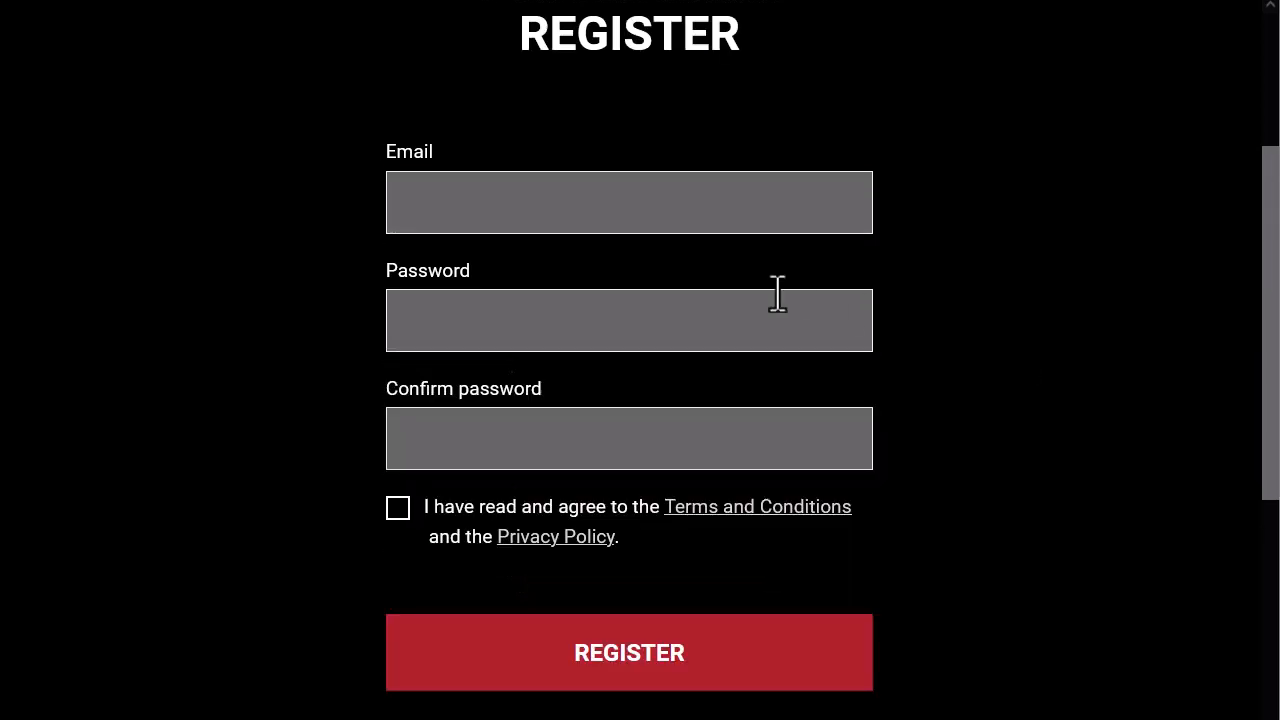
click(475, 200)
text(john)
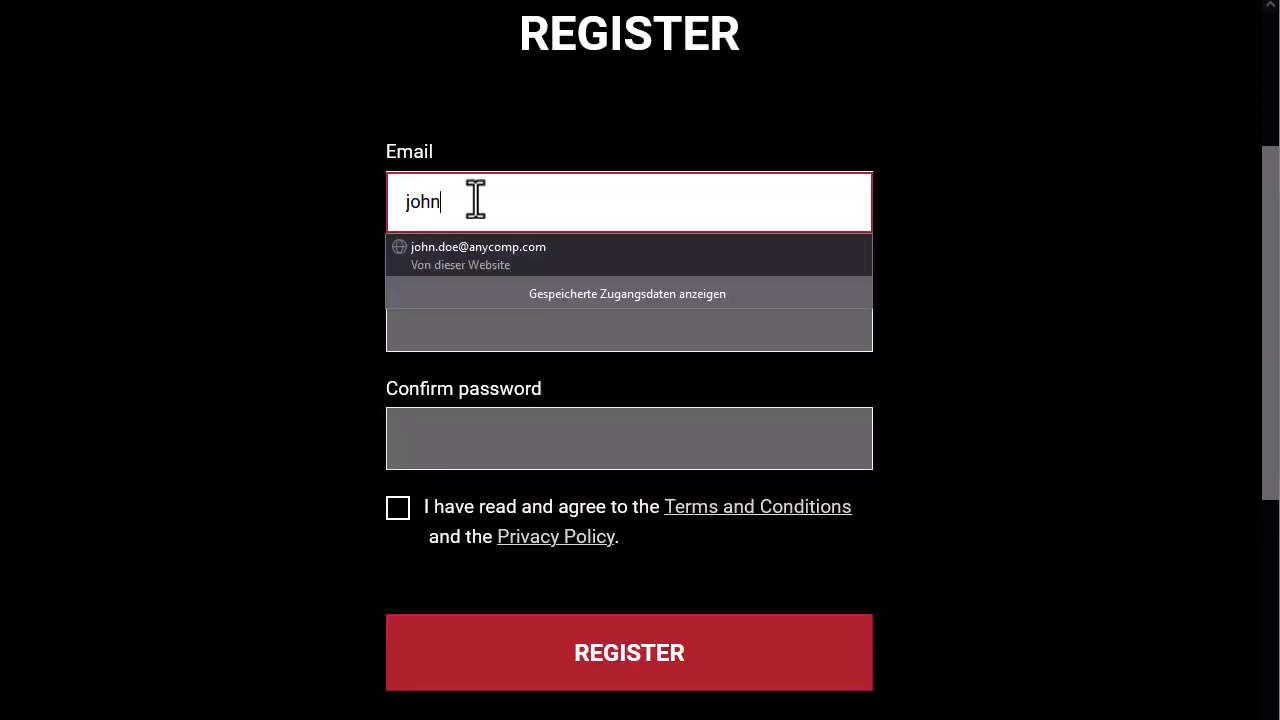
text(.doe@anycompany.com)
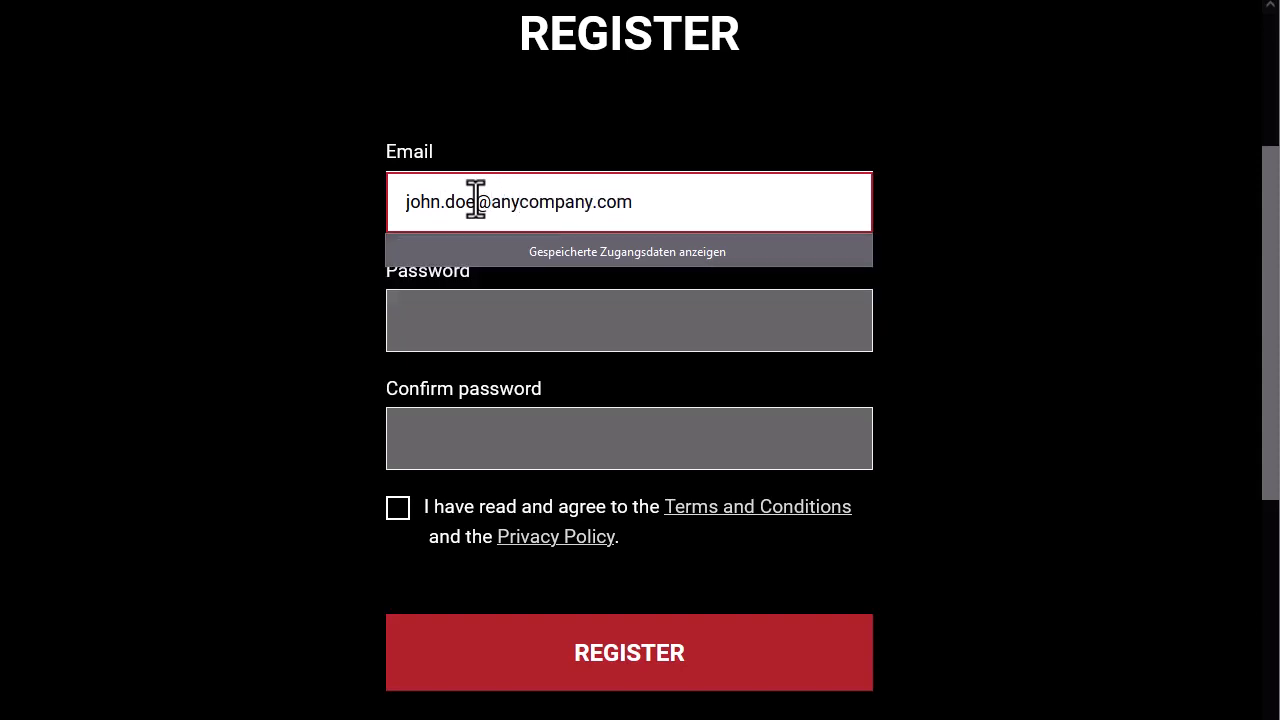
click(409, 323)
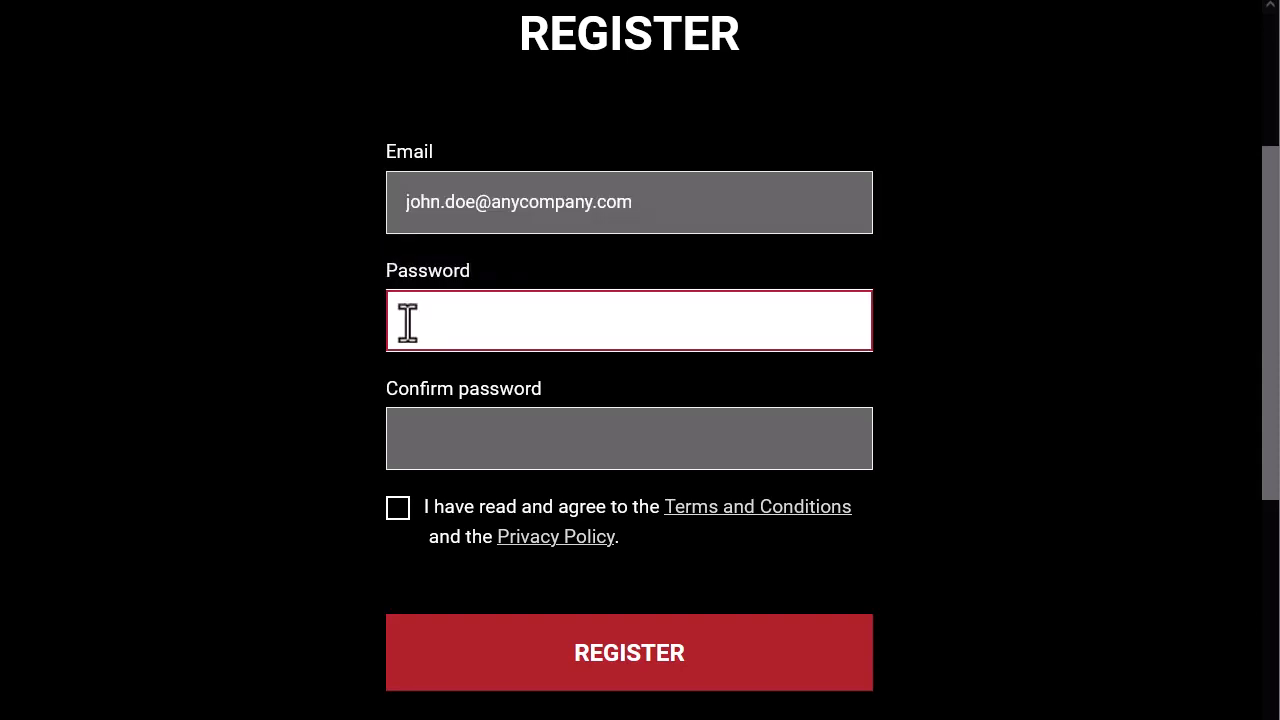
text(********)
click(415, 440)
text(********)
click(398, 509)
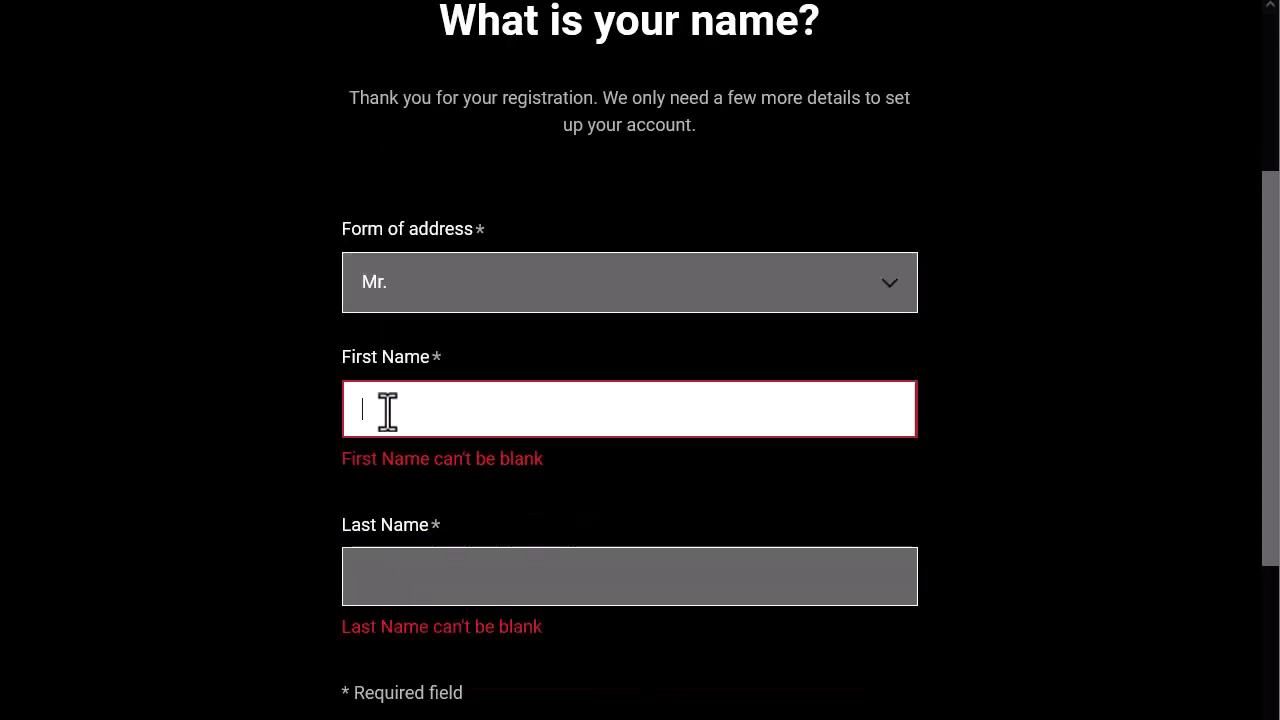
Enter the user's first and last name and continue to the company step
text(John)
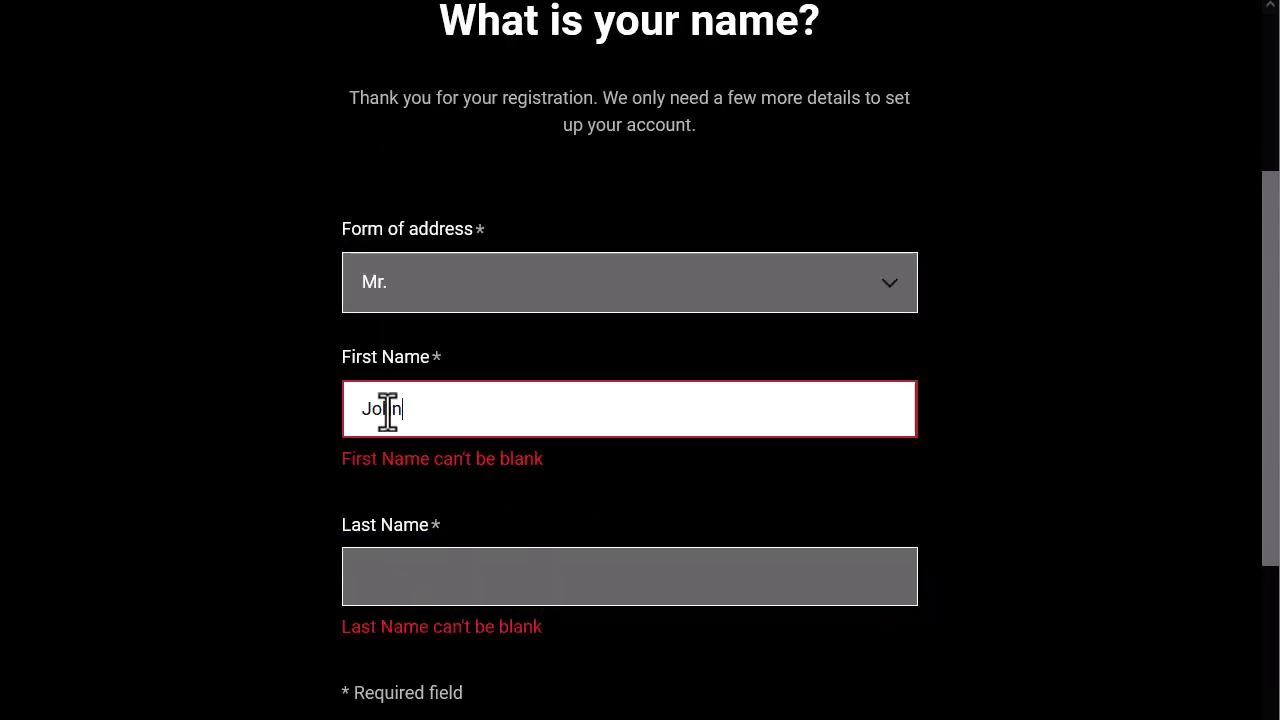
key(Tab)
text(Doe)
scroll(480, 565, down, 3)
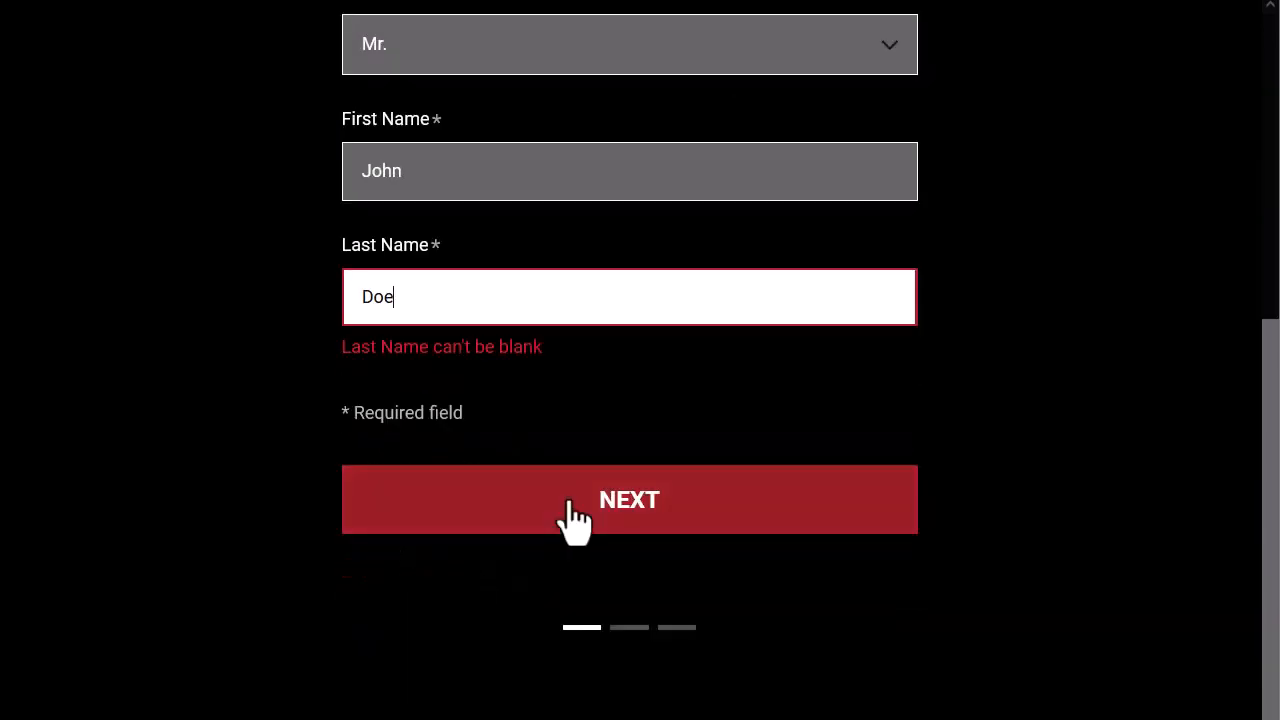
click(574, 520)
Fill in company name 'anycompany inc.', the company e-mail and phone number, and submit
click(411, 345)
text(anycompany i)
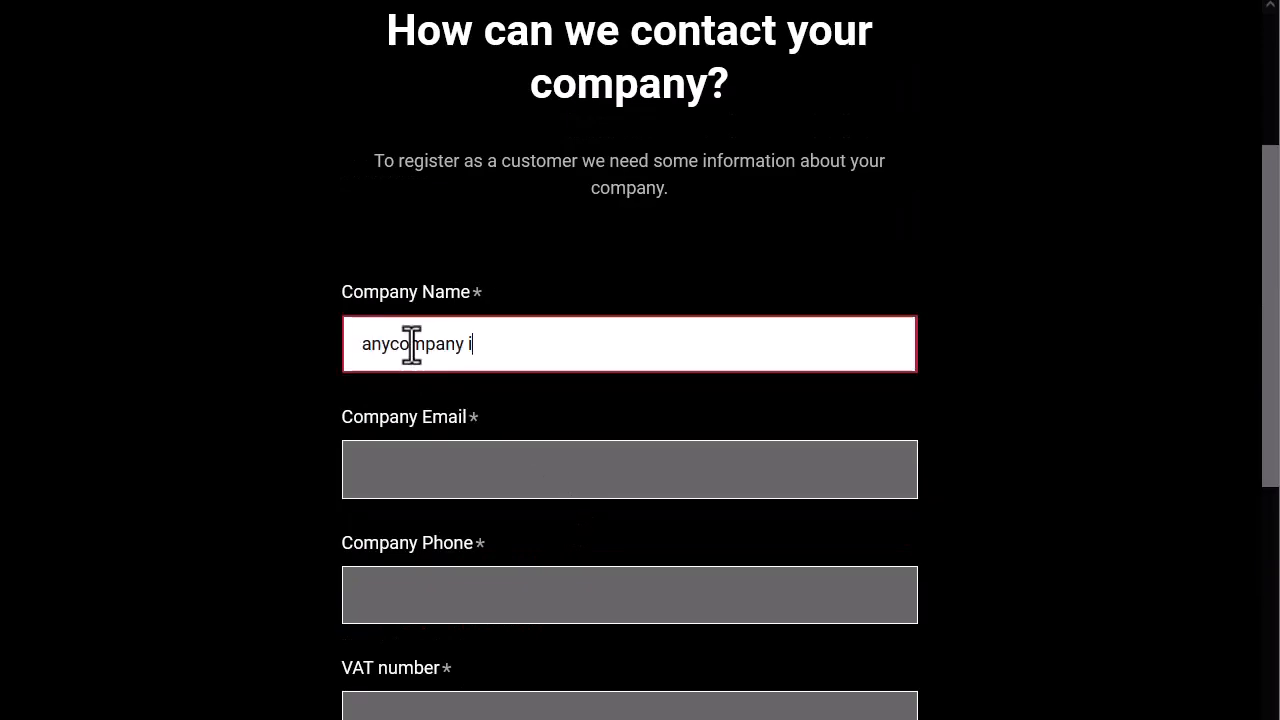
text(nc.)
click(377, 471)
text(info)
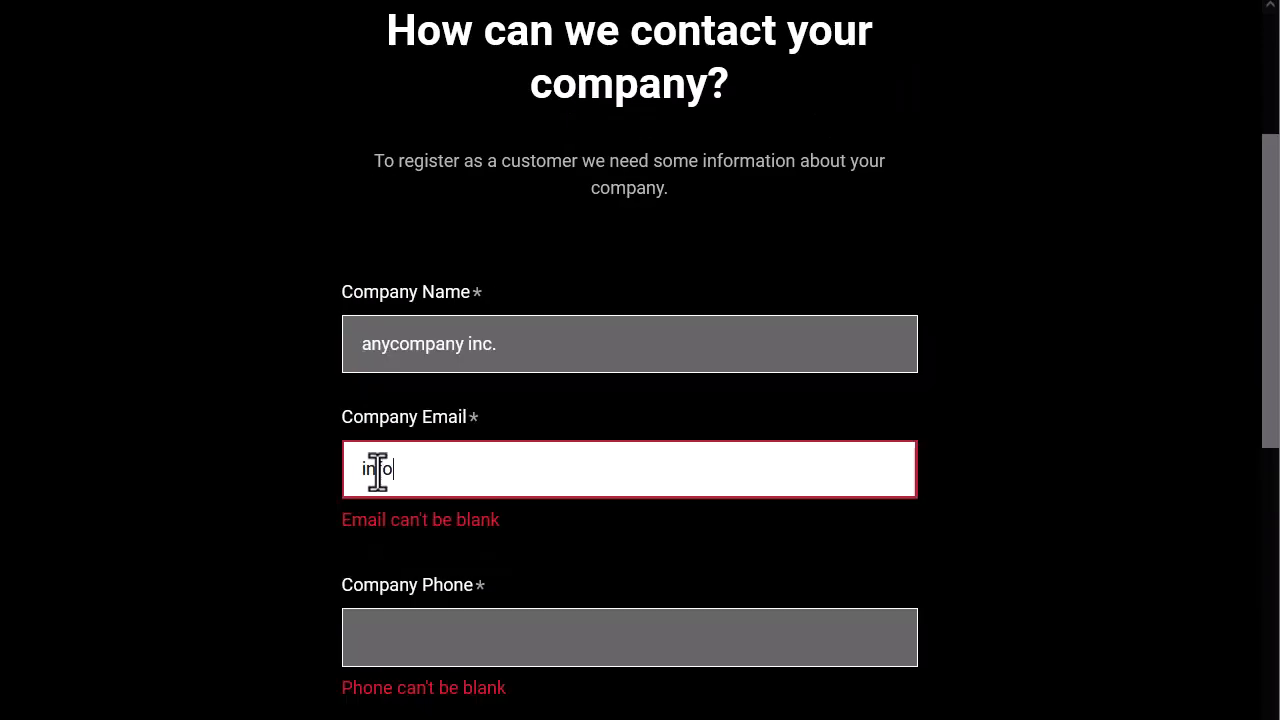
text(@anycompany)
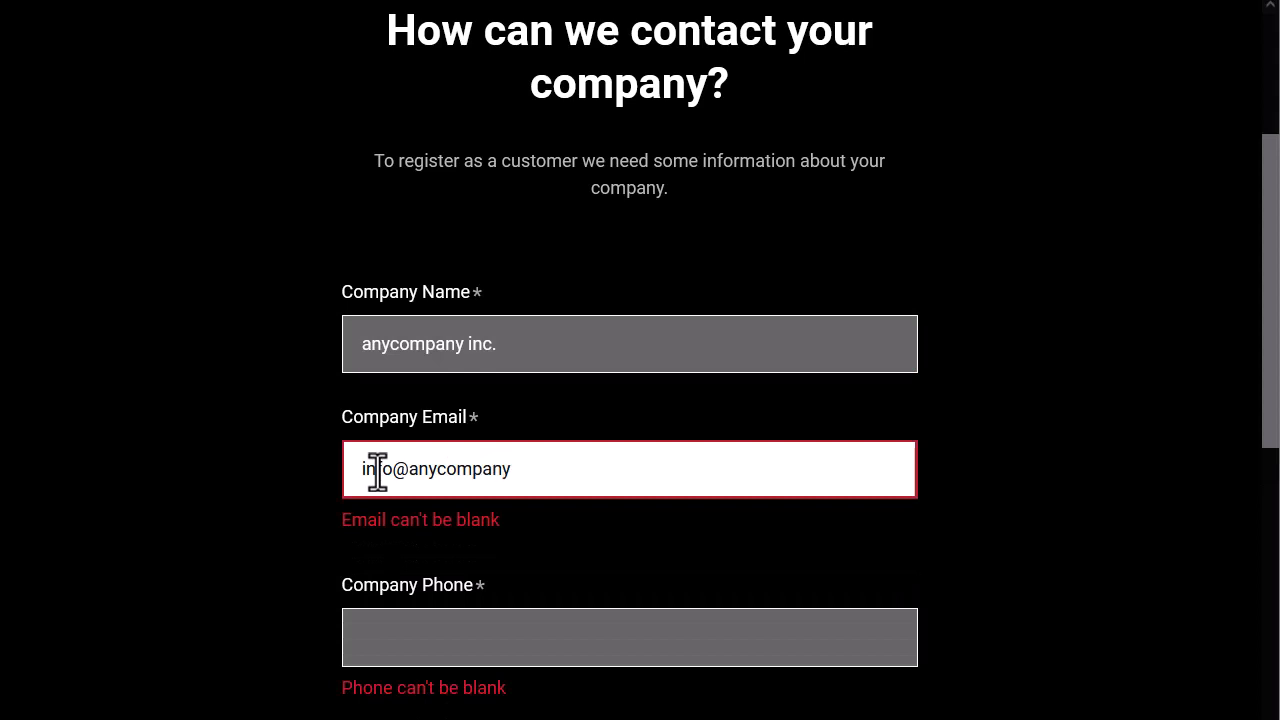
text(.com)
click(369, 640)
text(1234567)
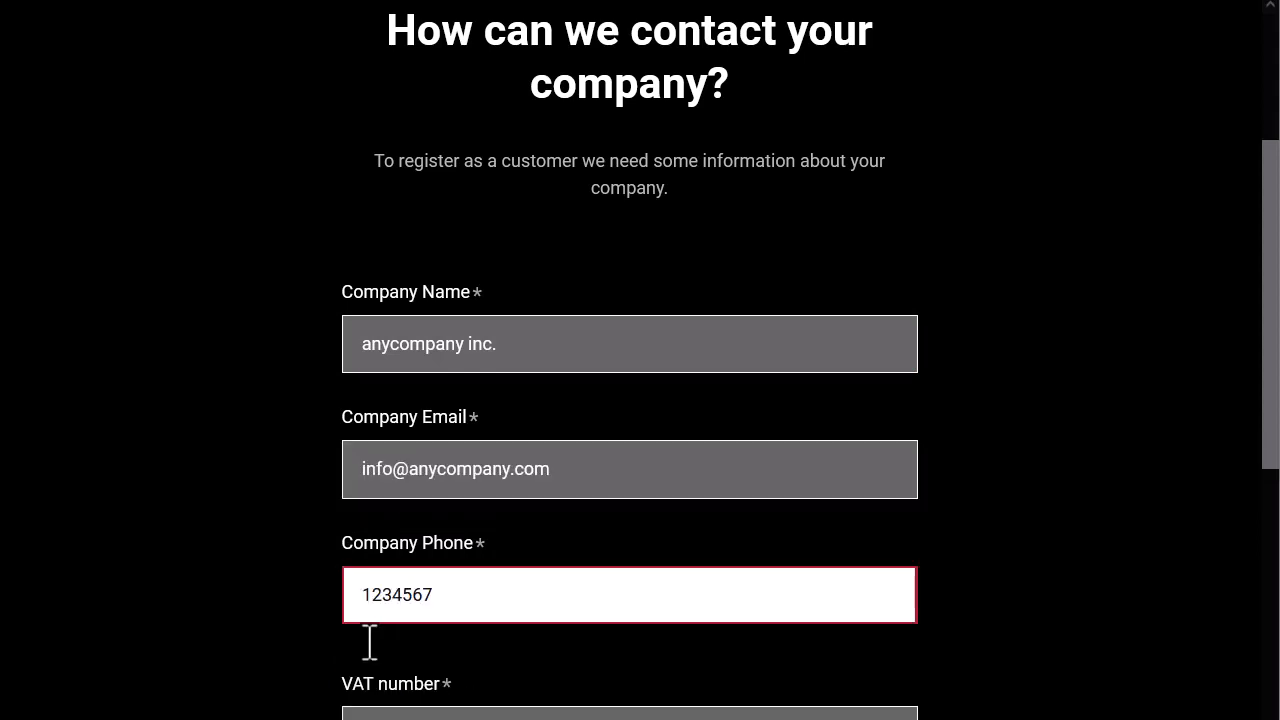
text( 987654)
key(Return)
Enter the company's street, house number, zip code and city, capitalizing the city name
click(419, 347)
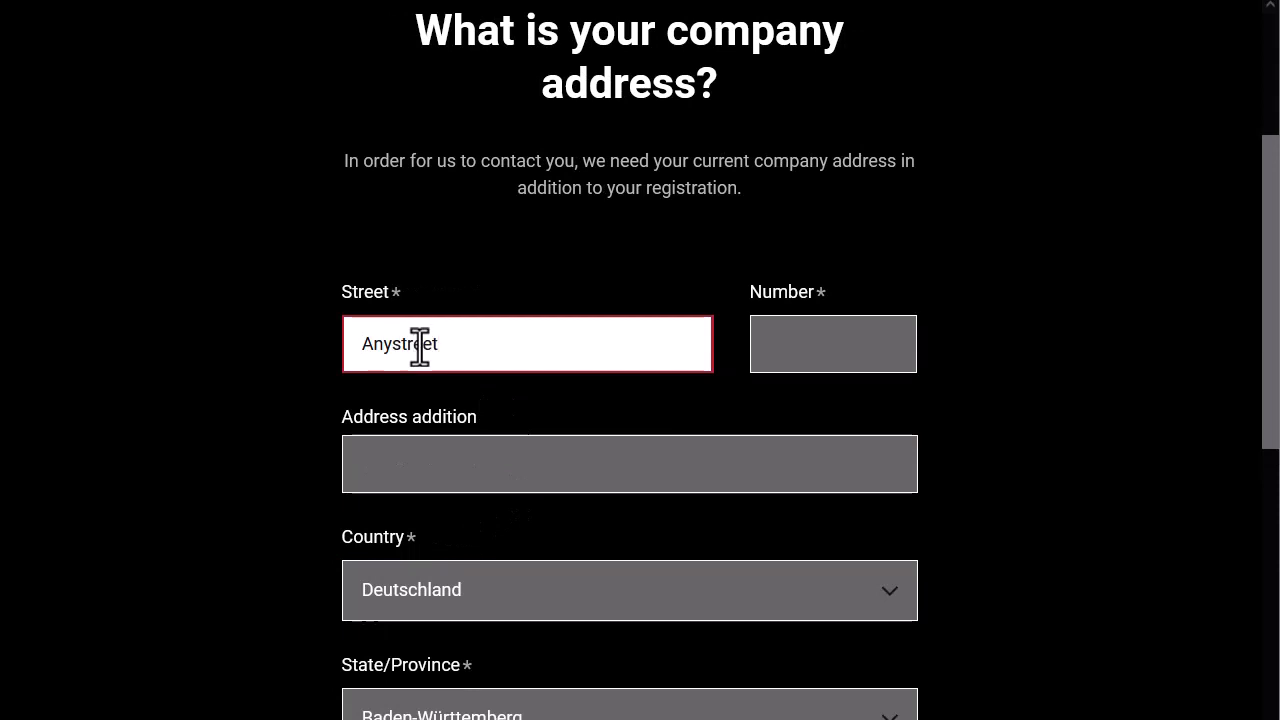
text(Anystreet)
click(812, 343)
text(8)
scroll(811, 343, down, 4)
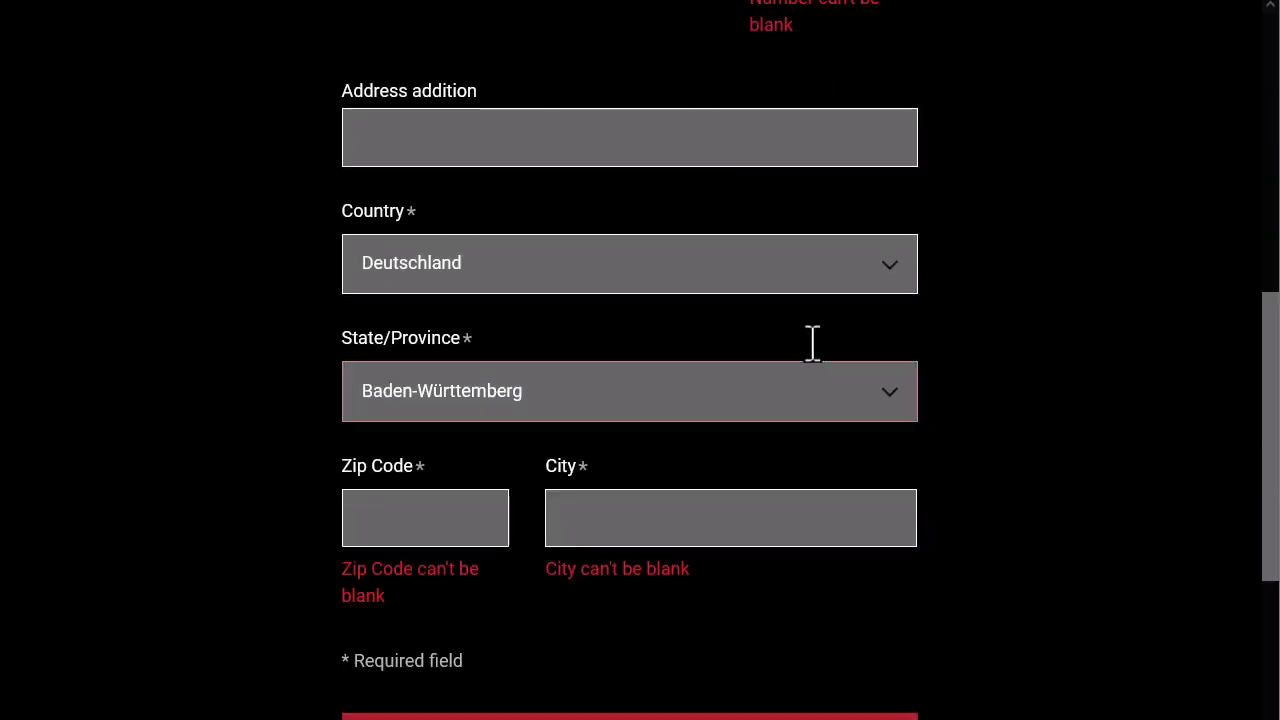
click(400, 525)
scroll(400, 528, down, 1)
text(321445)
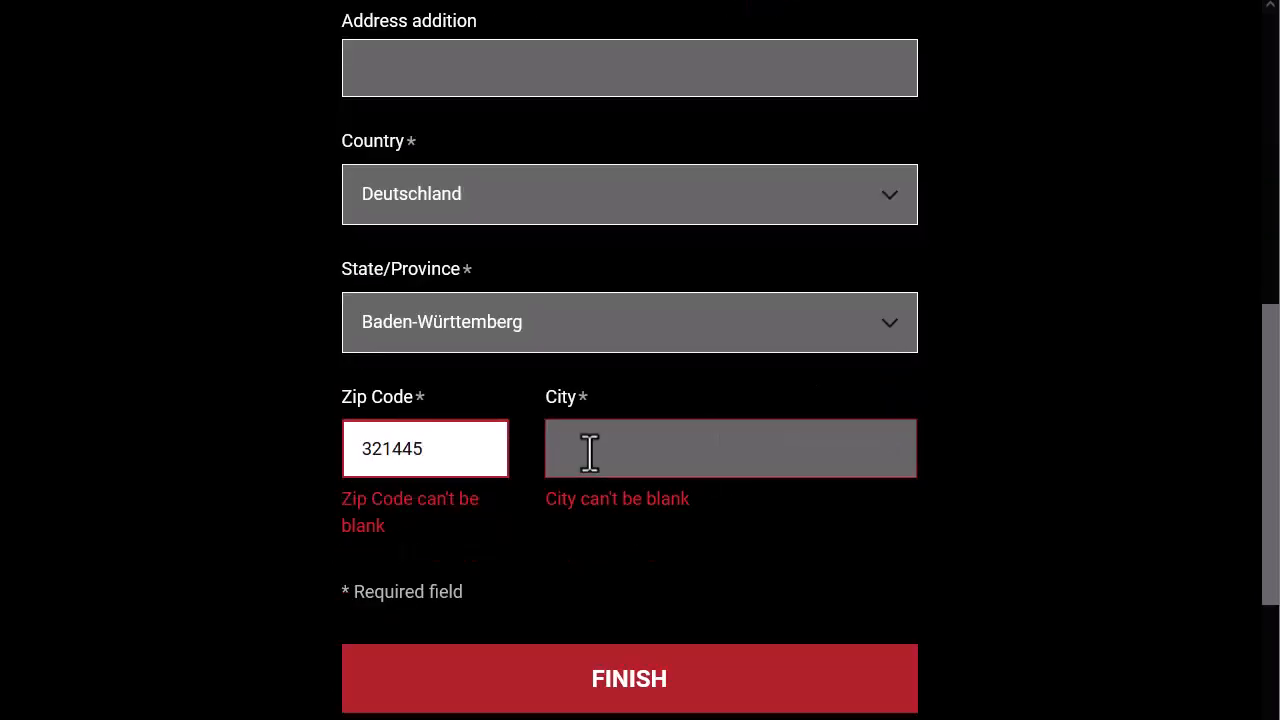
click(590, 449)
text(anycity)
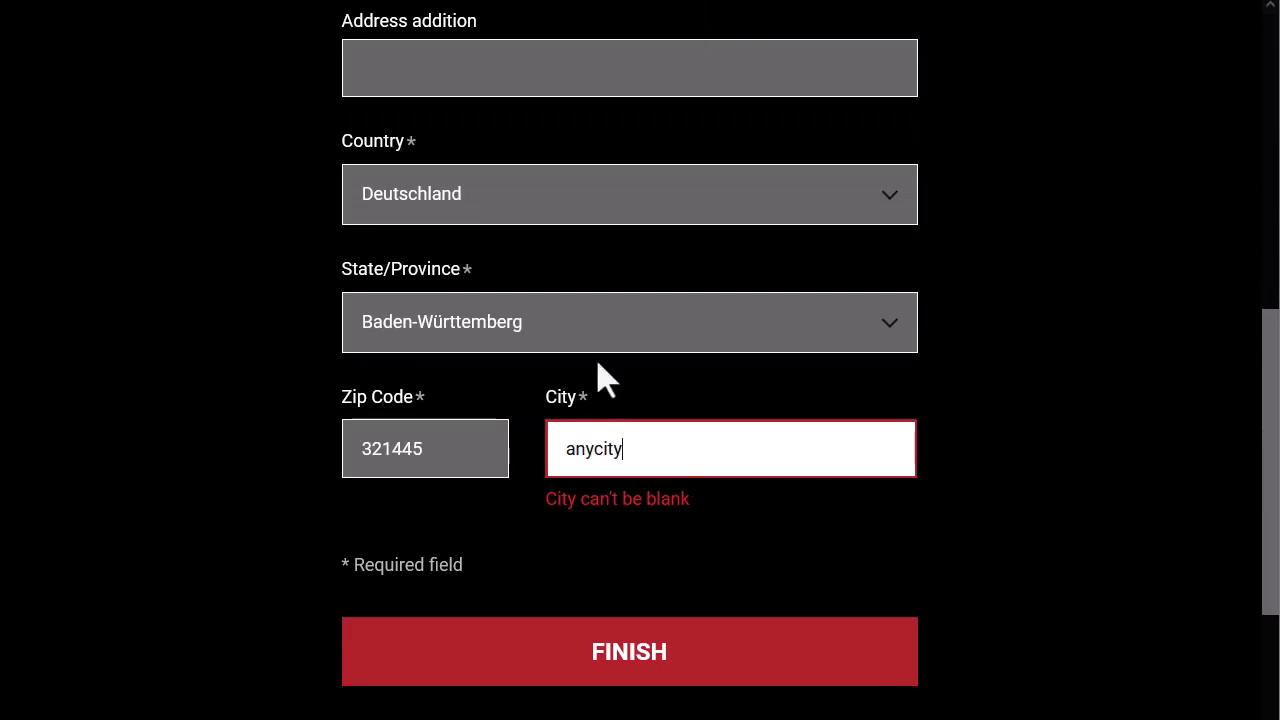
click(573, 449)
key(BackSpace)
text(A)
Finish registration and view the My Organization page down to its default Addresses
click(640, 655)
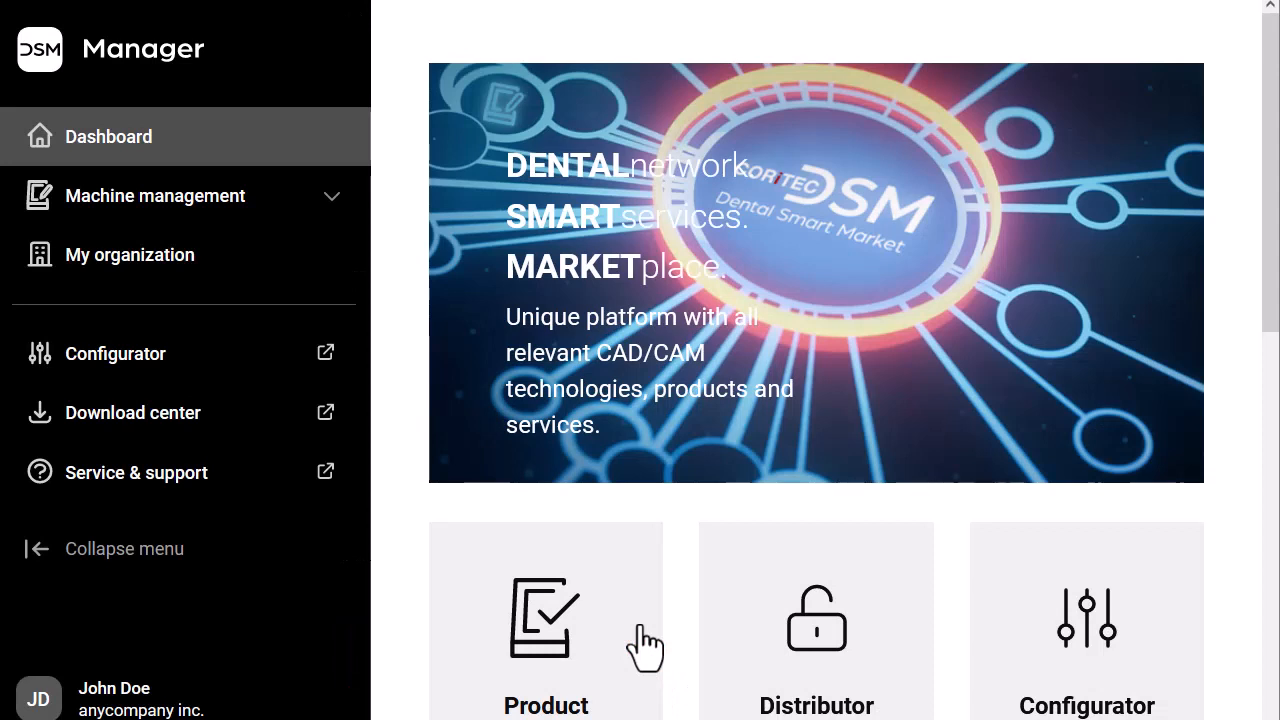
click(200, 273)
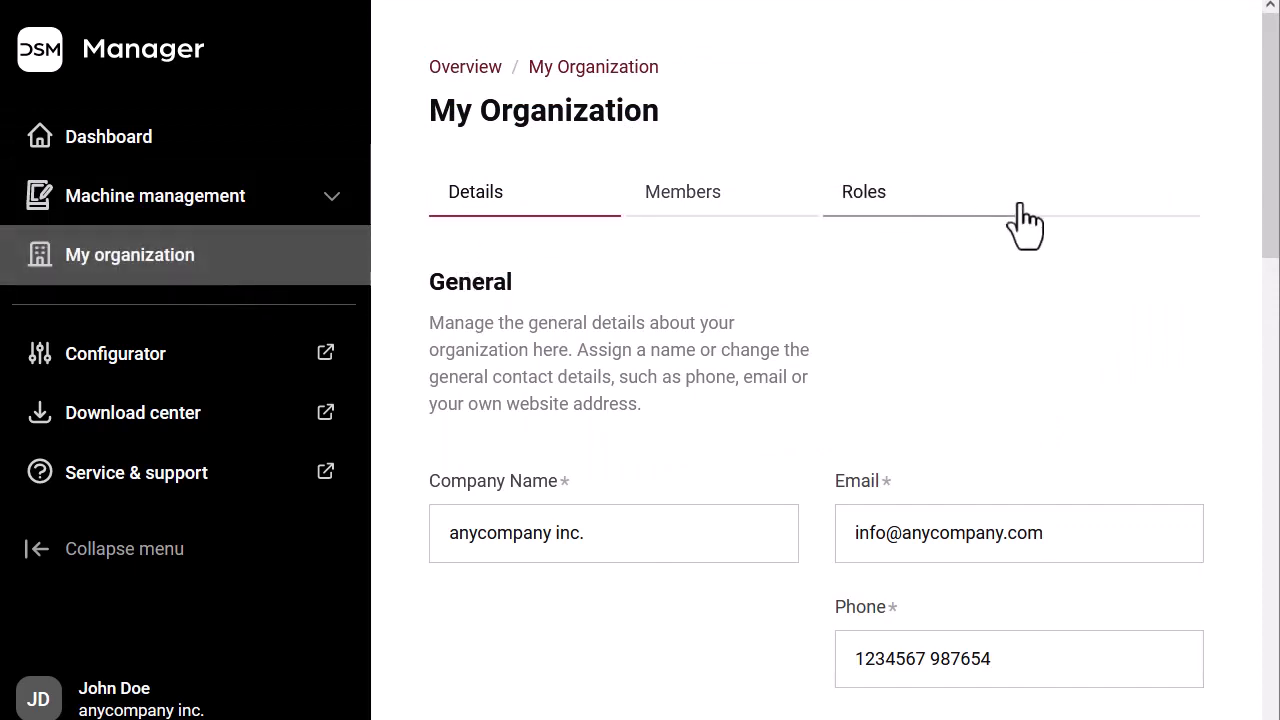
drag(1274, 177, 1234, 506)
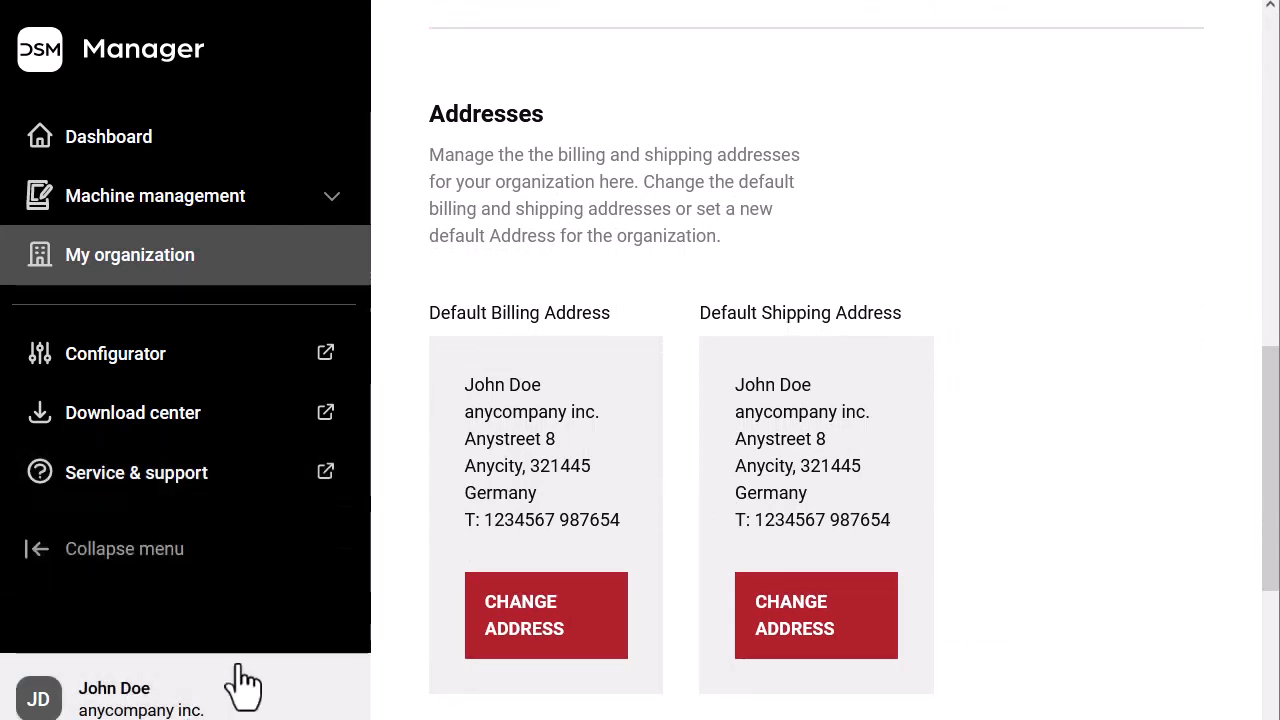
Clear the first and last name from the default billing address and save it
click(540, 628)
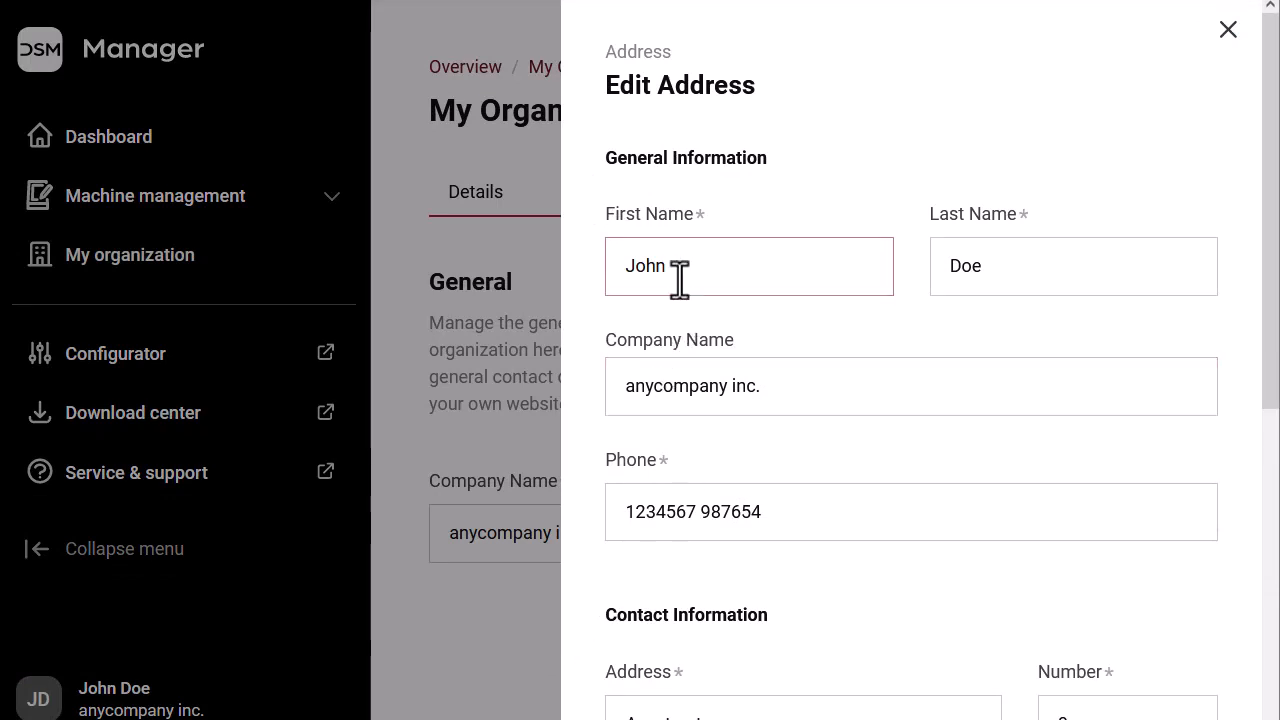
drag(680, 271, 617, 271)
key(BackSpace)
drag(997, 271, 935, 265)
key(BackSpace)
scroll(1166, 606, down, 5)
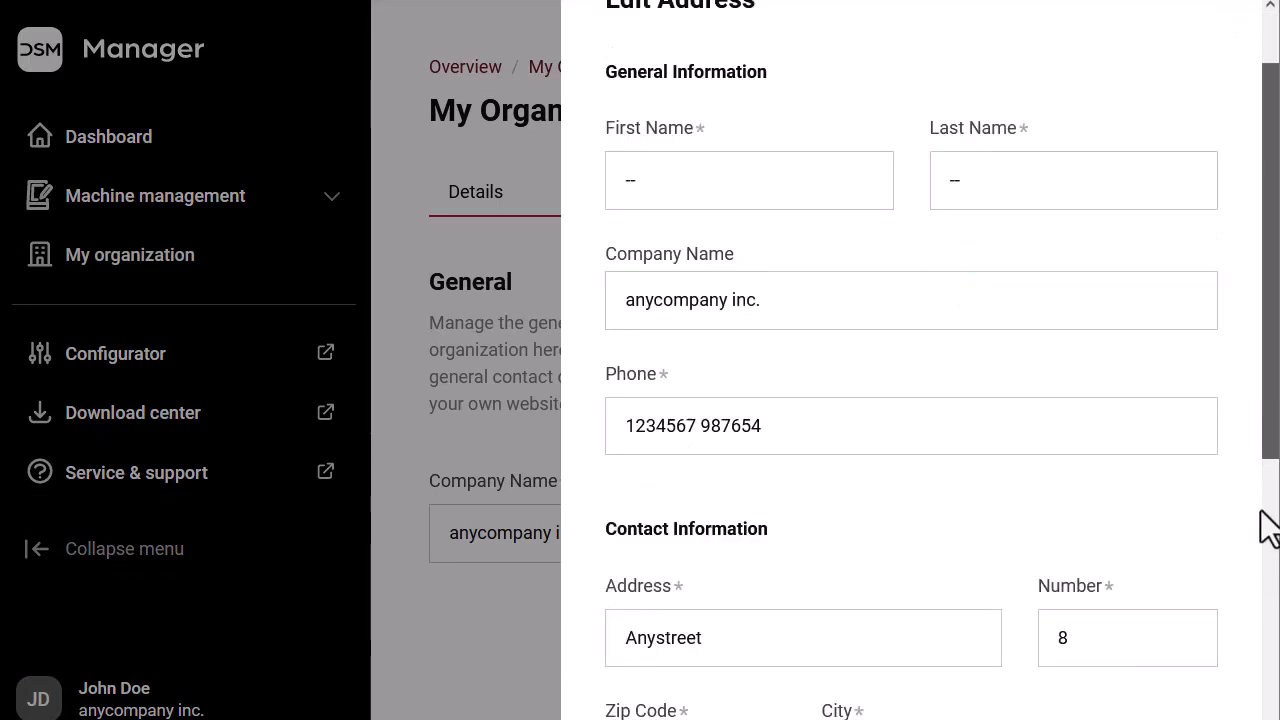
click(660, 634)
scroll(667, 451, down, 10)
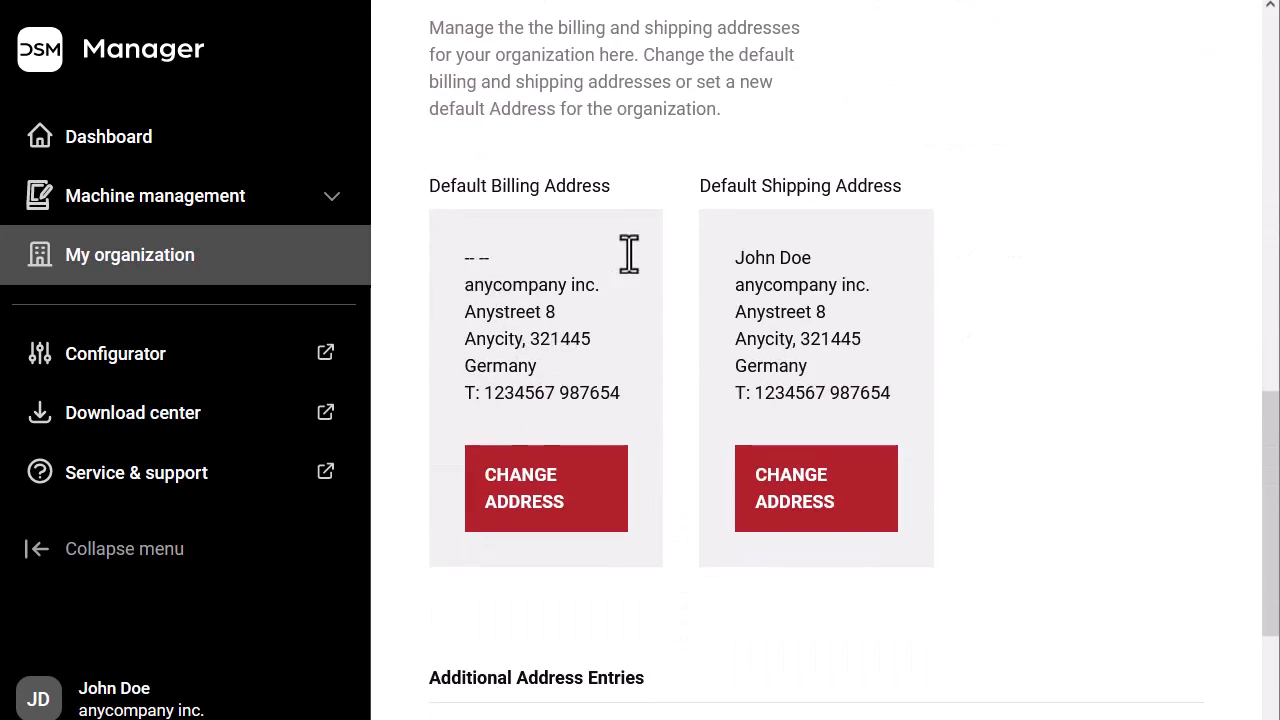
scroll(874, 343, down, 3)
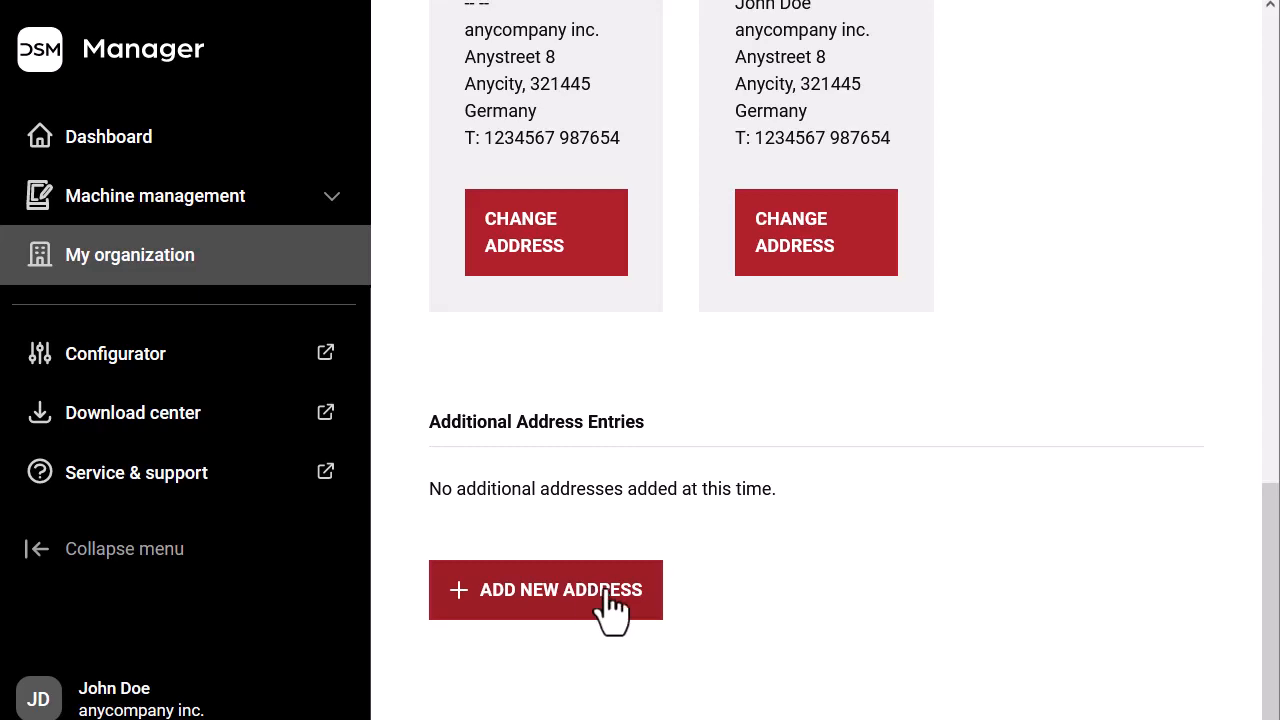
scroll(1106, 277, up, 10)
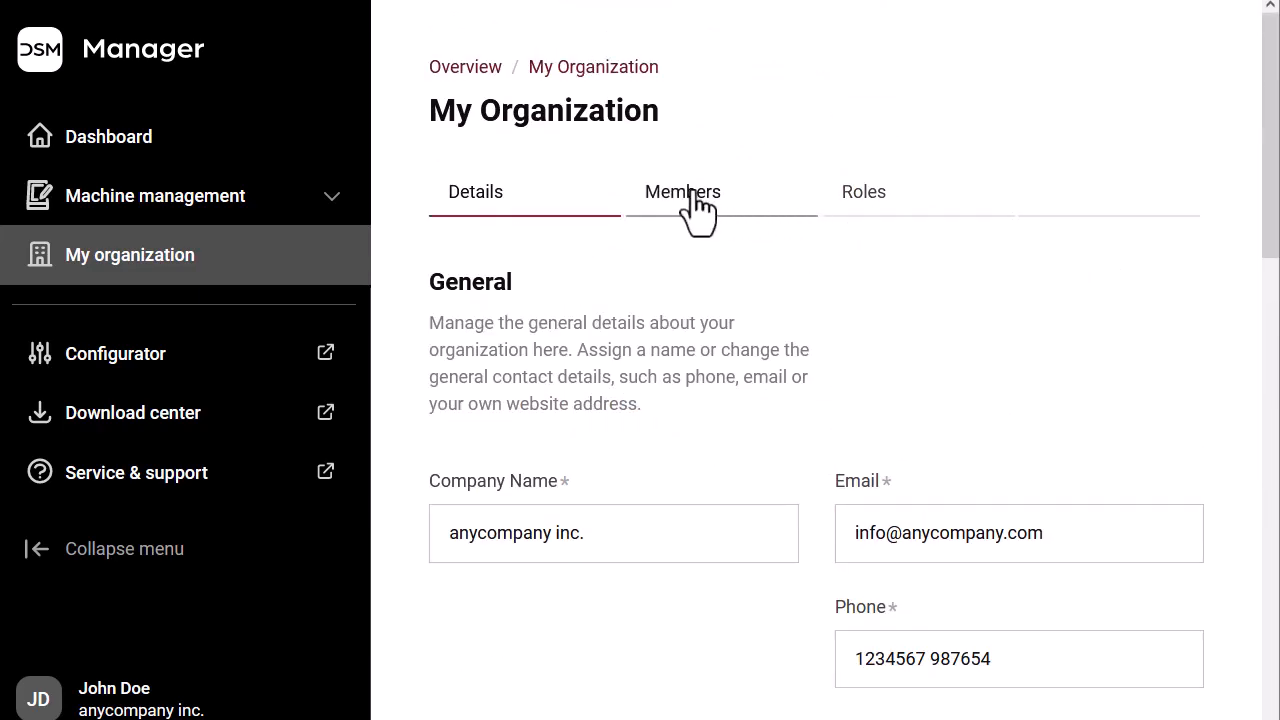
On the Members tab, enter the invitee's e-mail address and choose the Member role
click(690, 195)
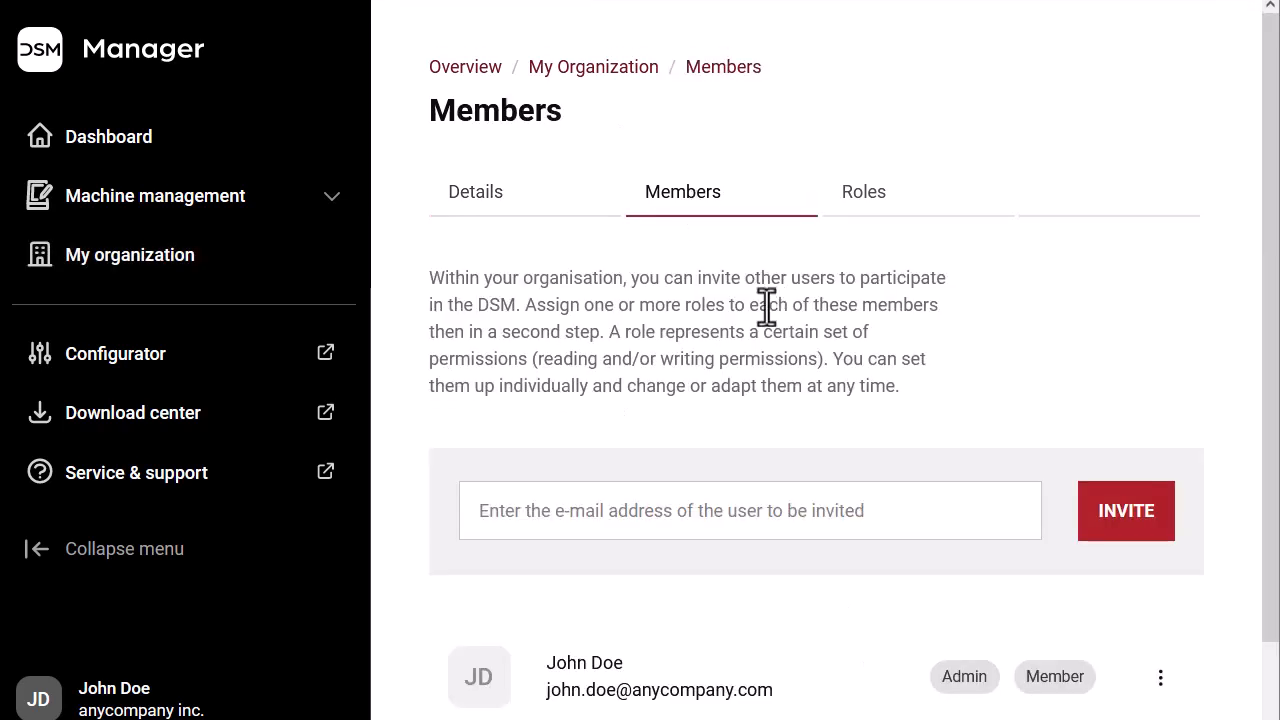
scroll(766, 307, down, 1)
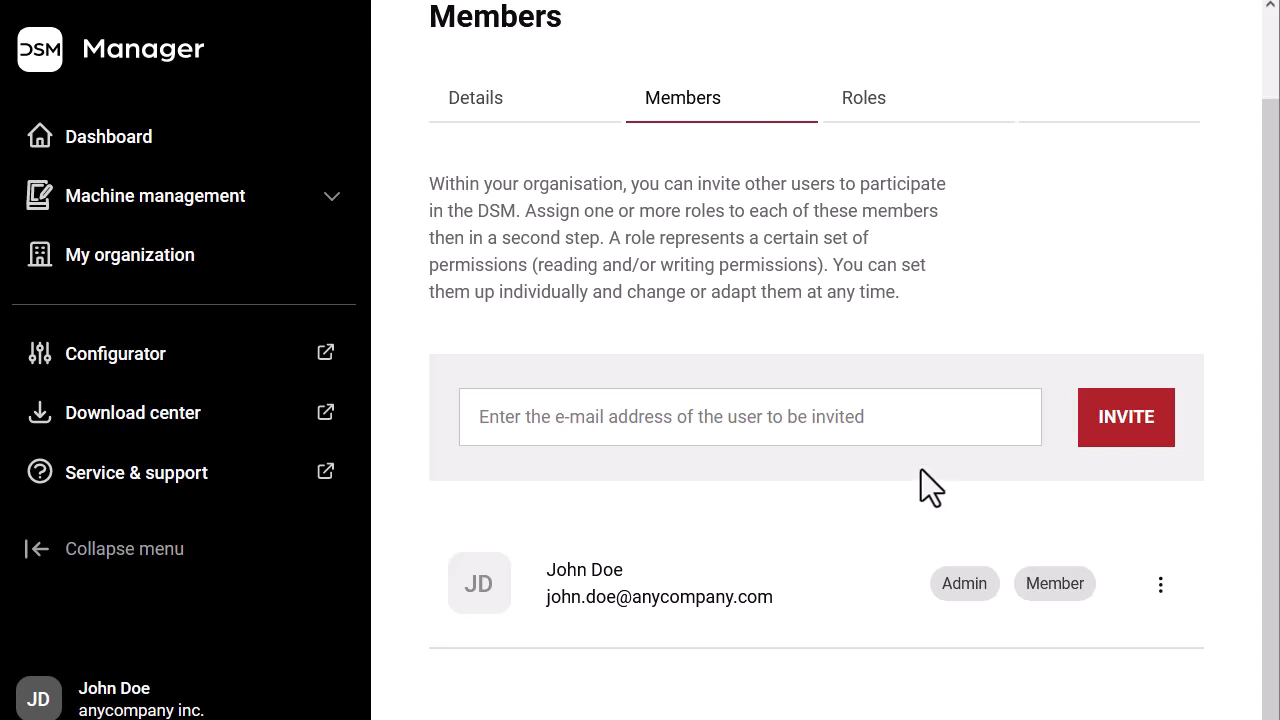
click(877, 416)
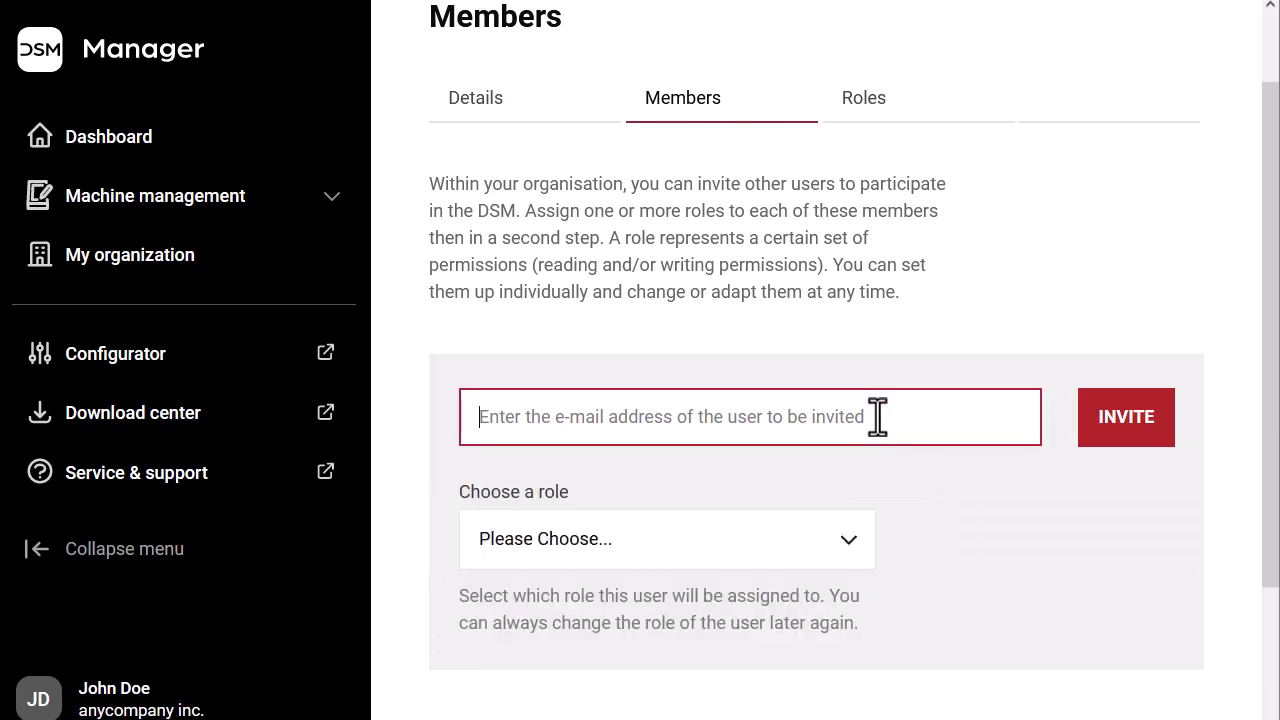
text(jim.doe@anycompany.com)
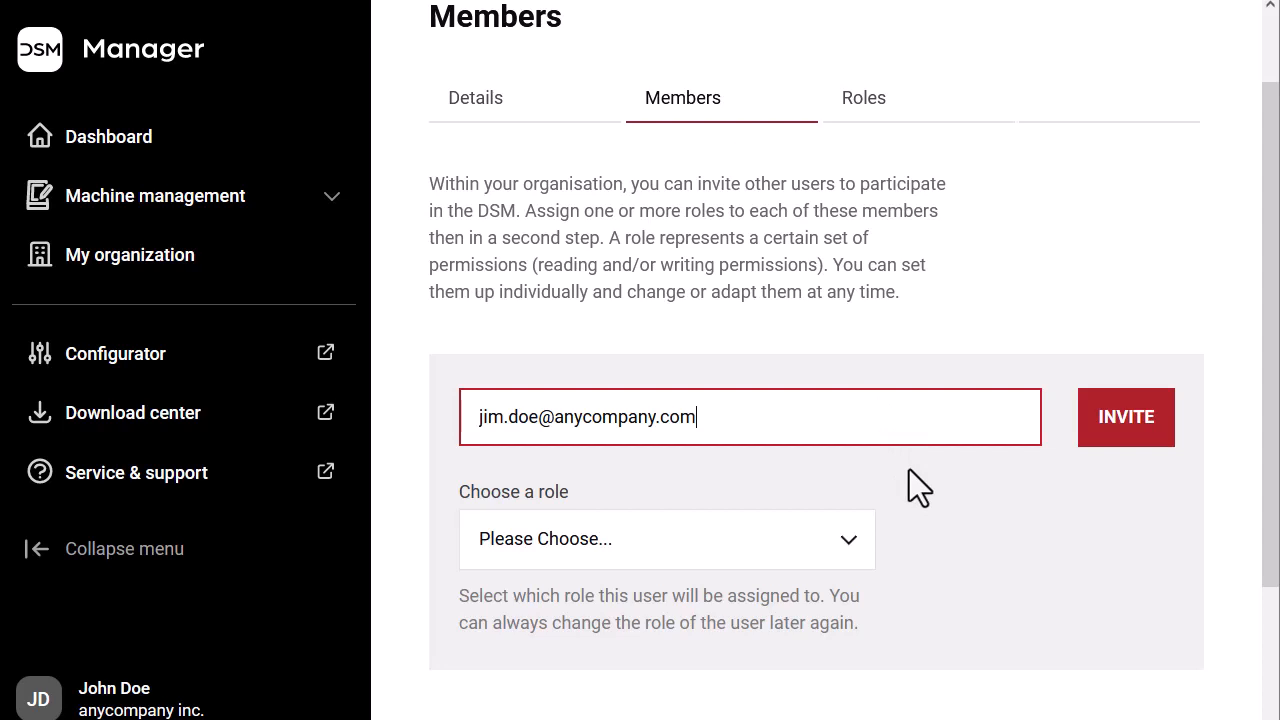
click(843, 548)
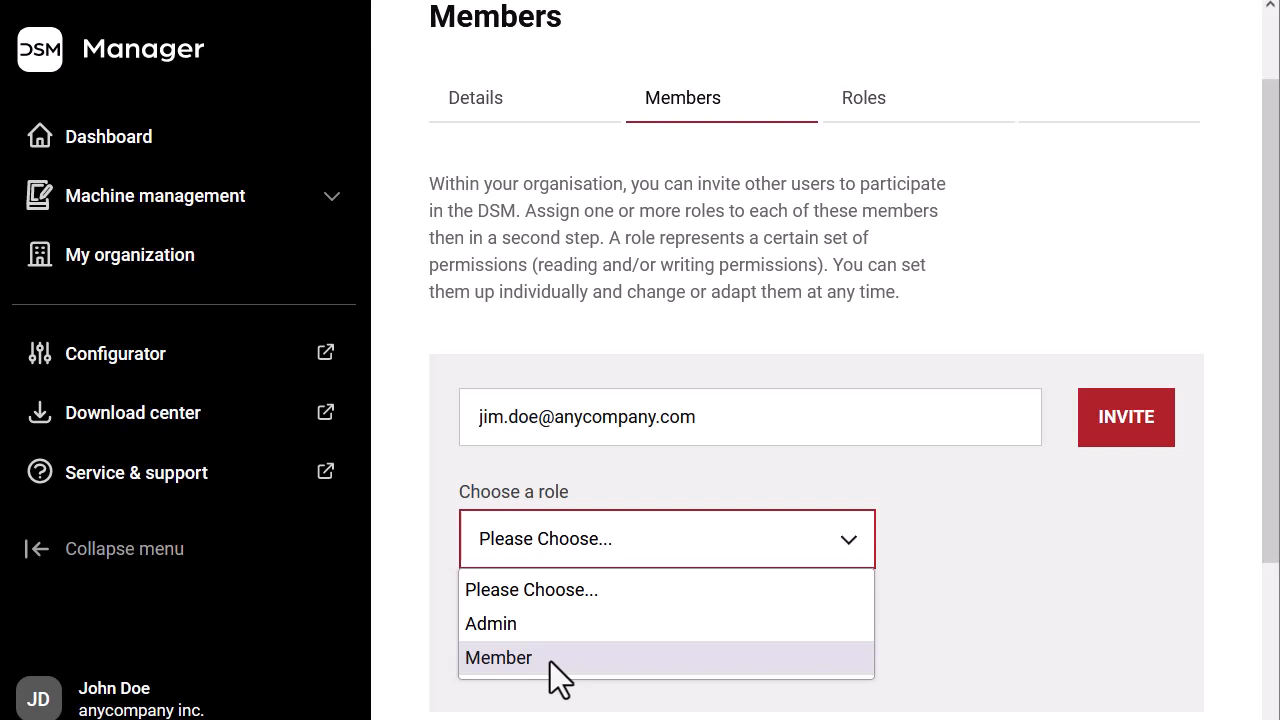
click(556, 662)
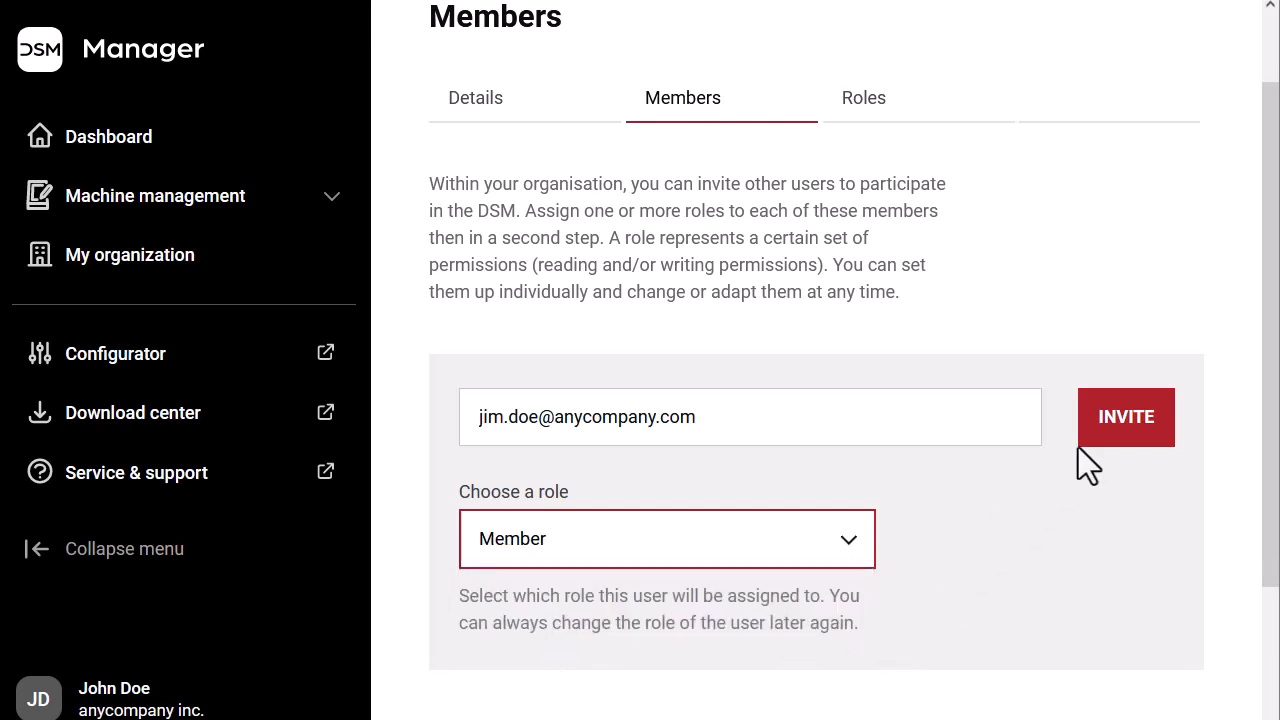
Send the Member invitation, review the member list, and switch to the Roles list
click(1135, 428)
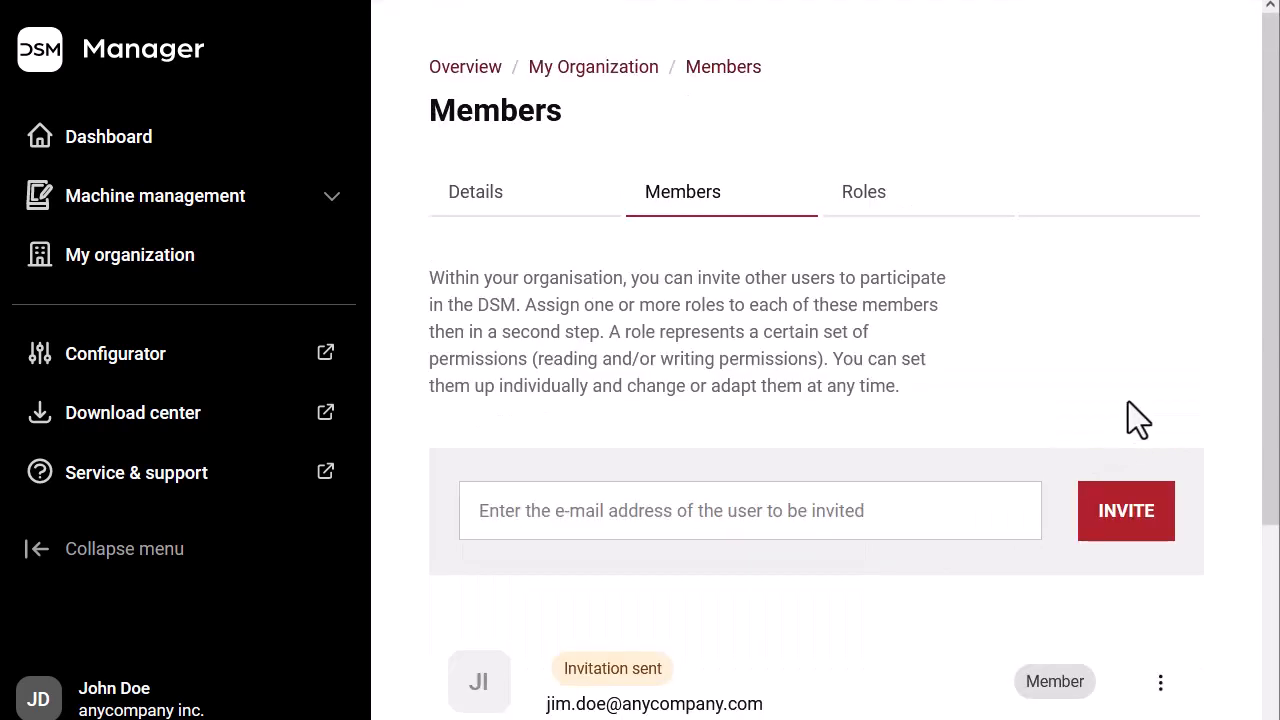
scroll(1015, 446, down, 3)
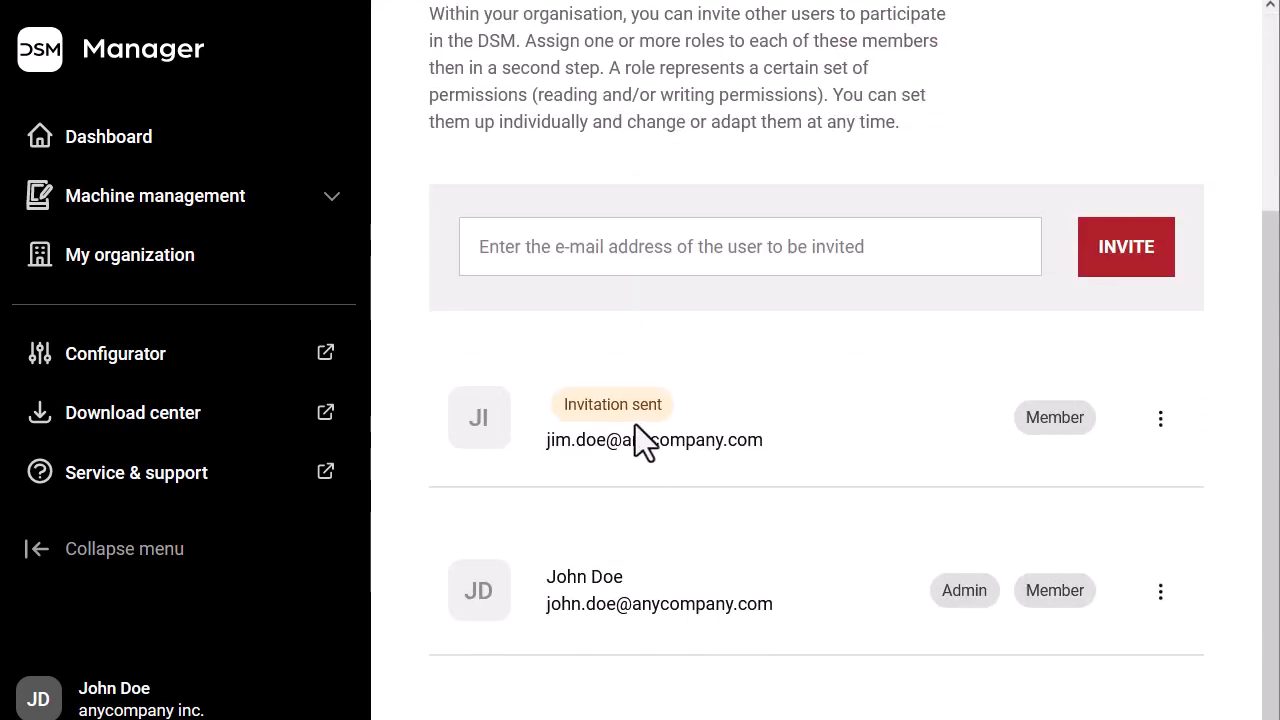
scroll(1068, 443, down, 1)
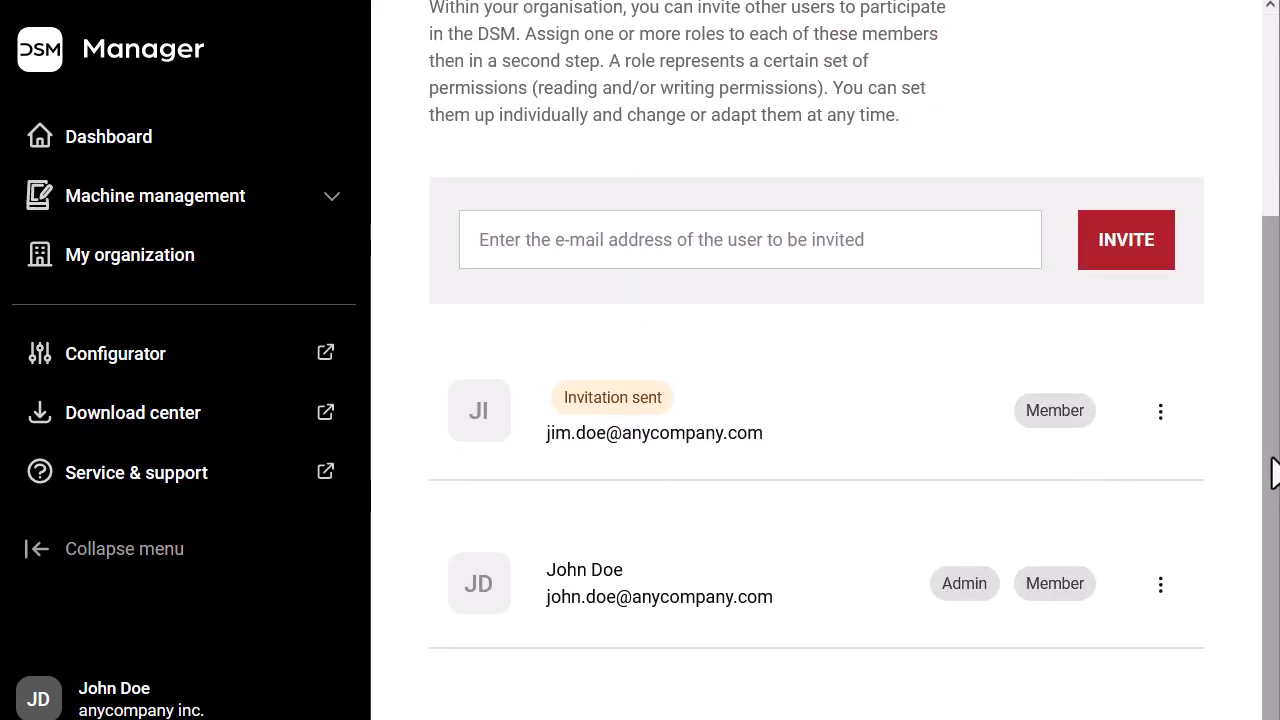
scroll(1275, 471, up, 3)
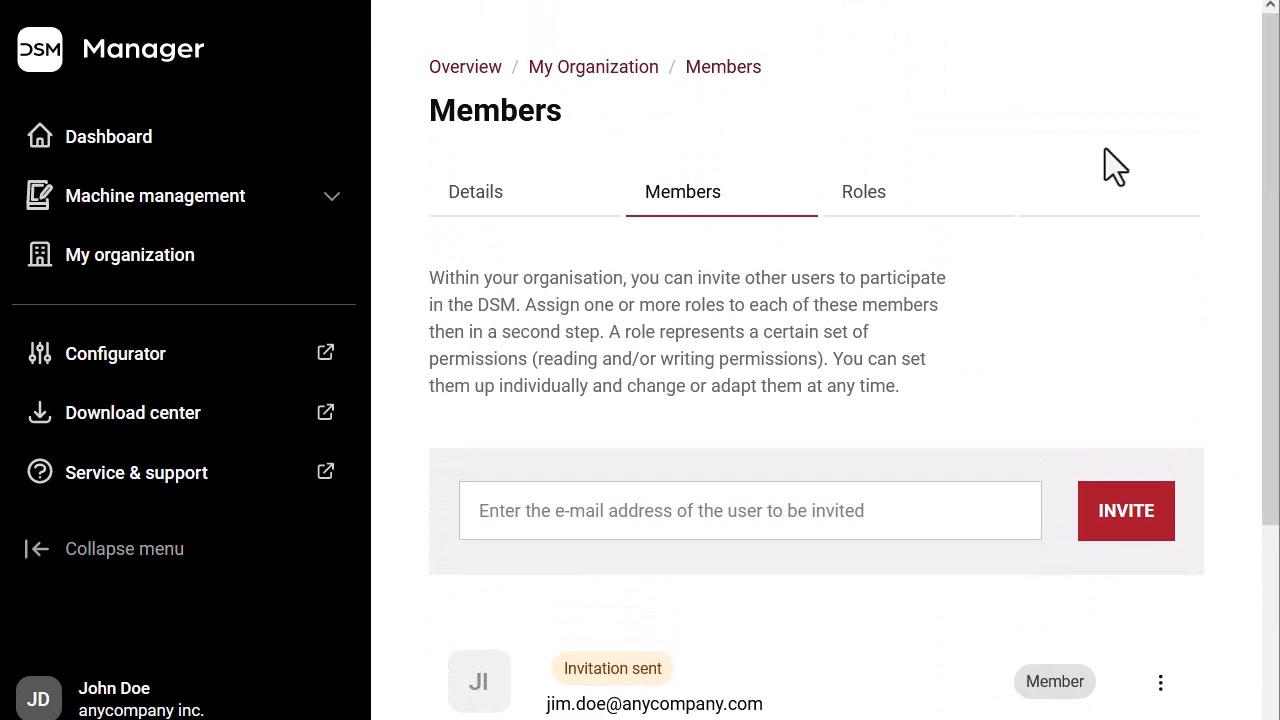
click(862, 210)
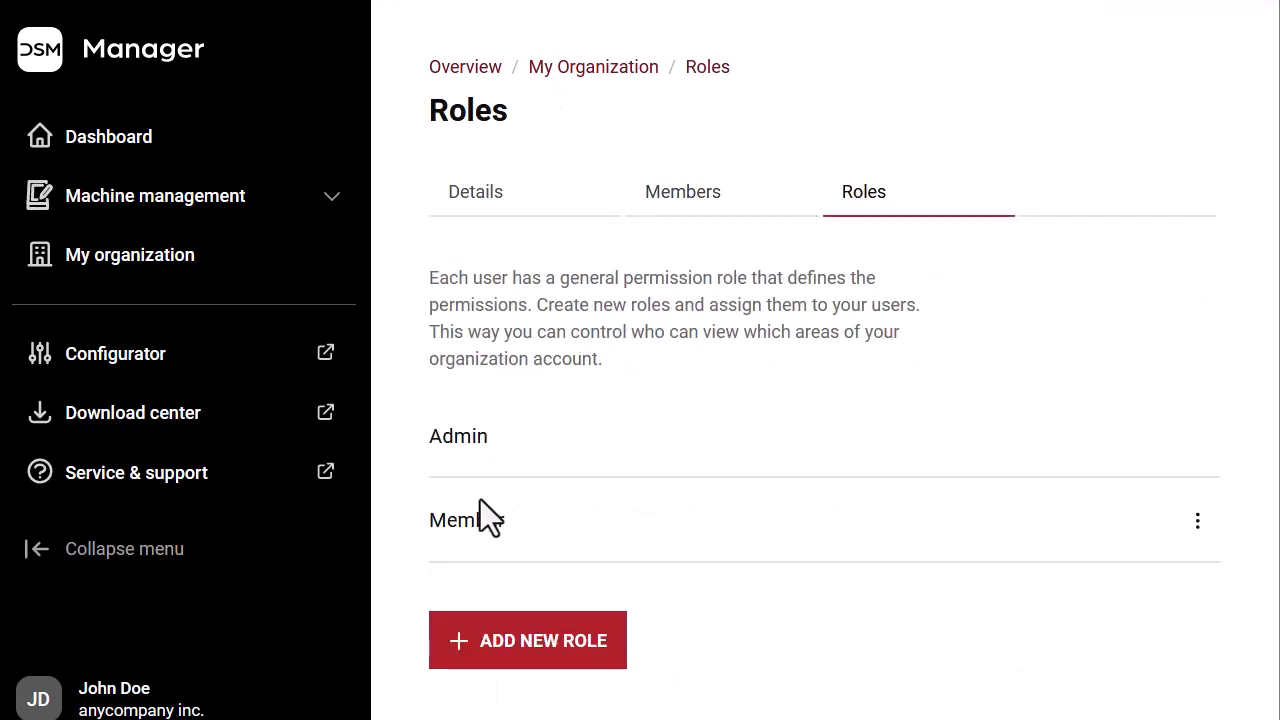
click(1197, 525)
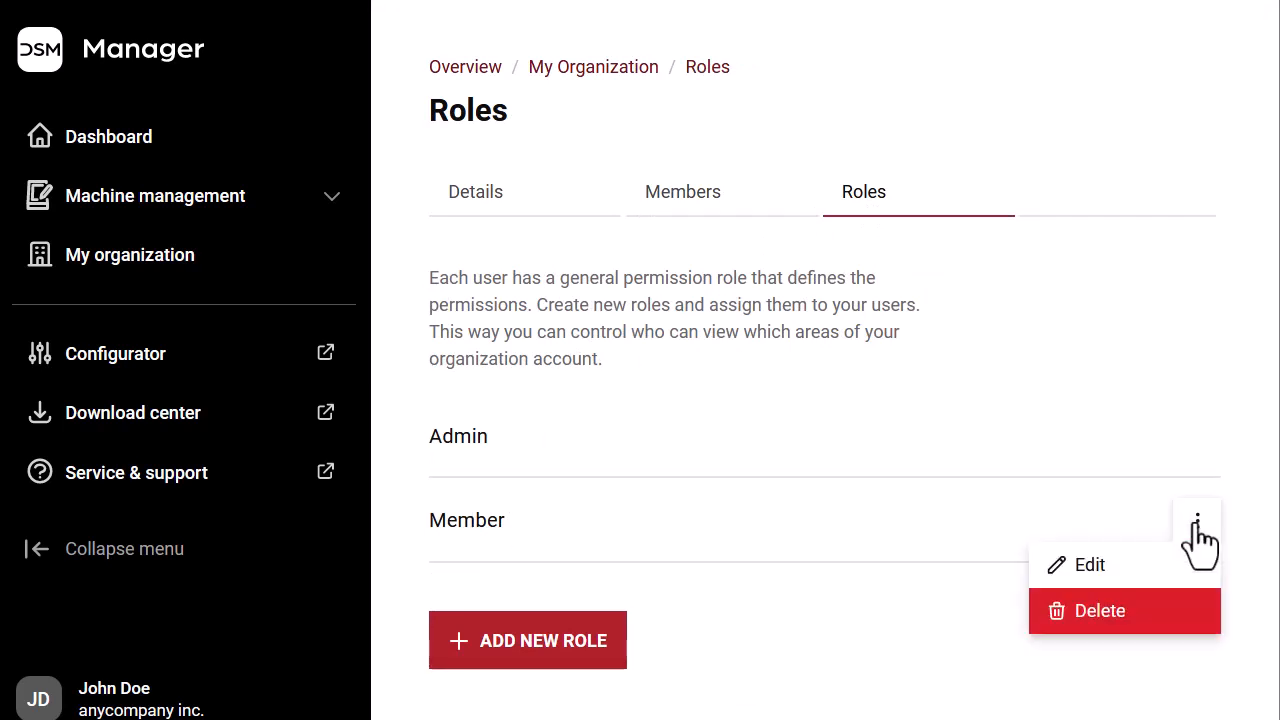
click(1152, 577)
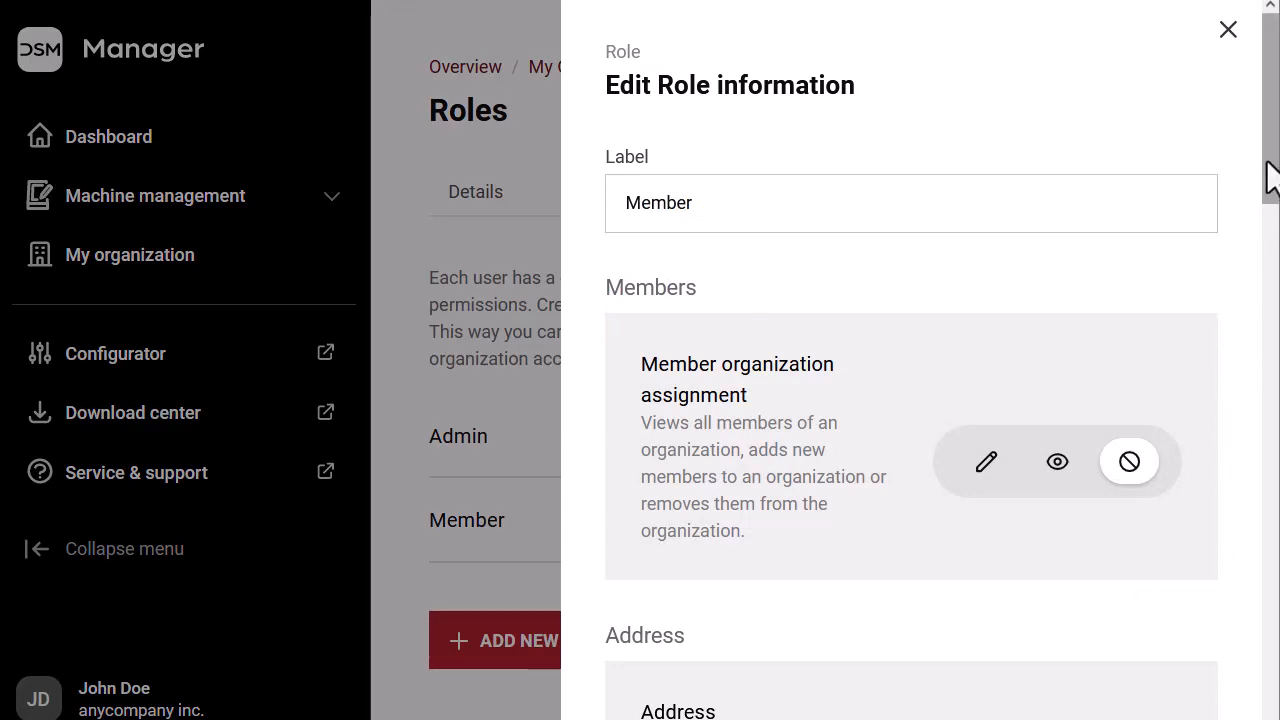
drag(1270, 178, 1179, 408)
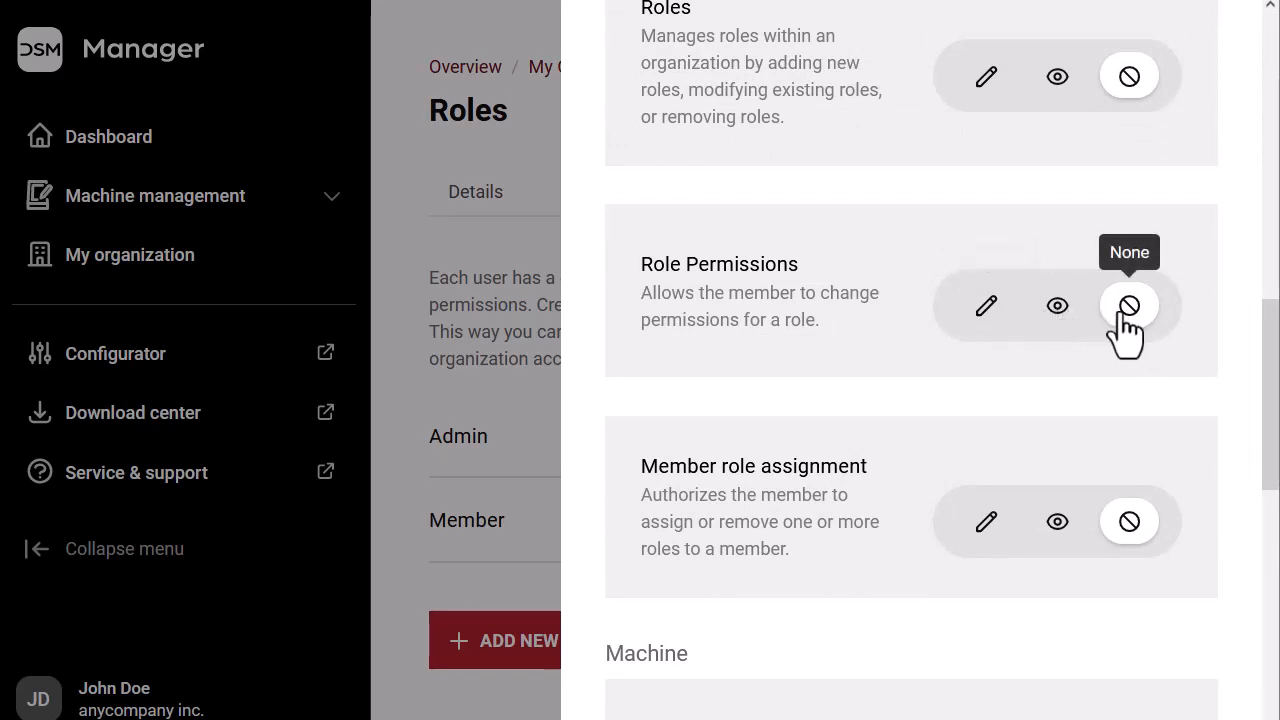
drag(1271, 391, 1275, 478)
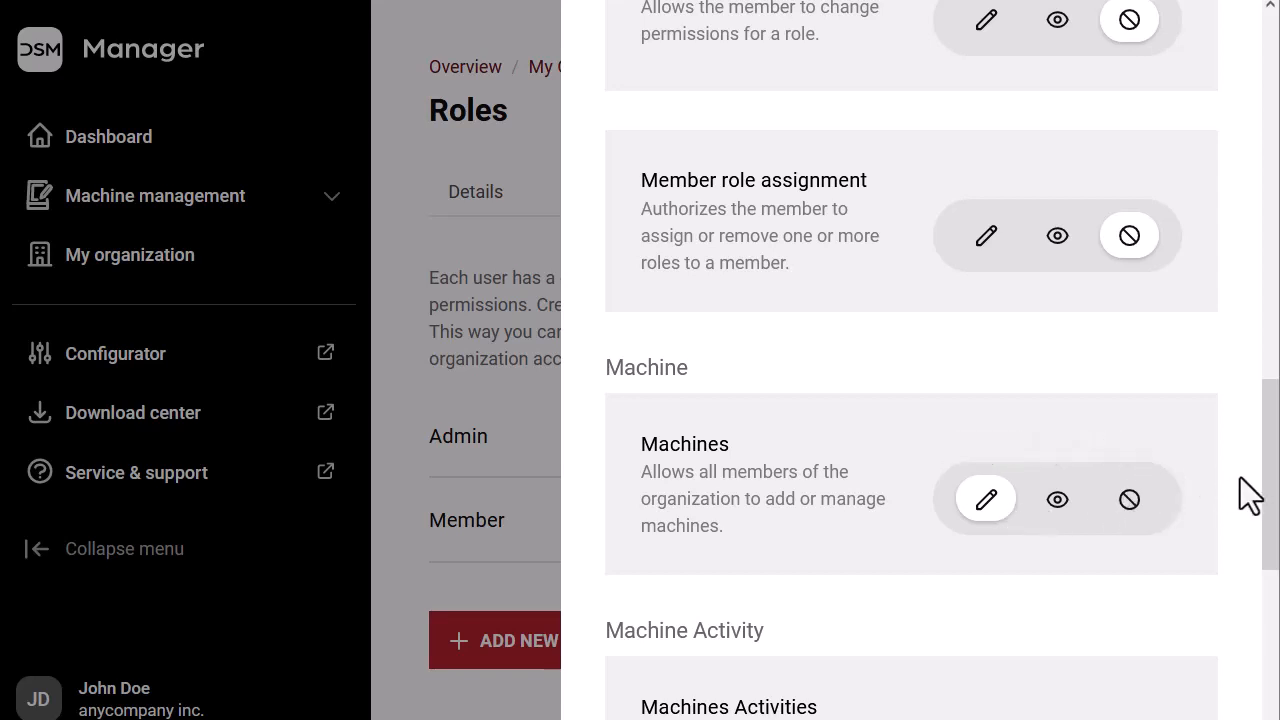
drag(1268, 477, 1272, 64)
click(1228, 30)
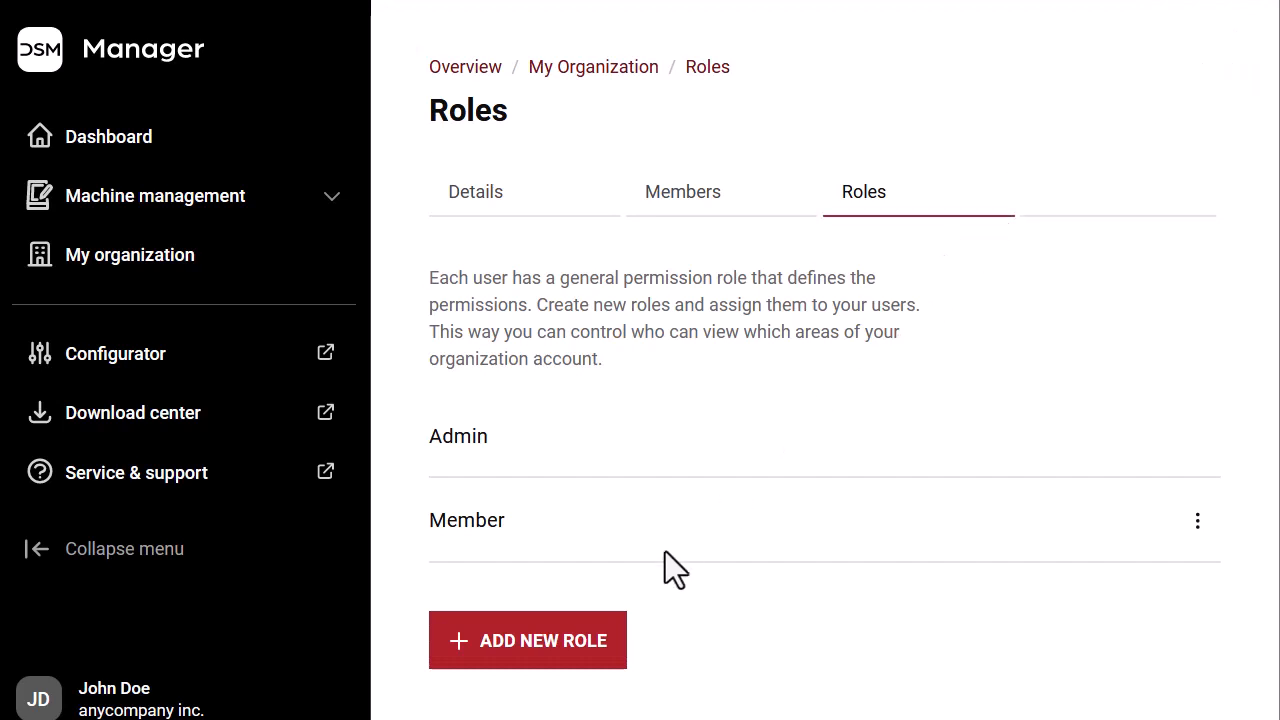
Add a role labelled 'Technician1' with Manage access to Machines and Machine Activities, and save it
click(573, 645)
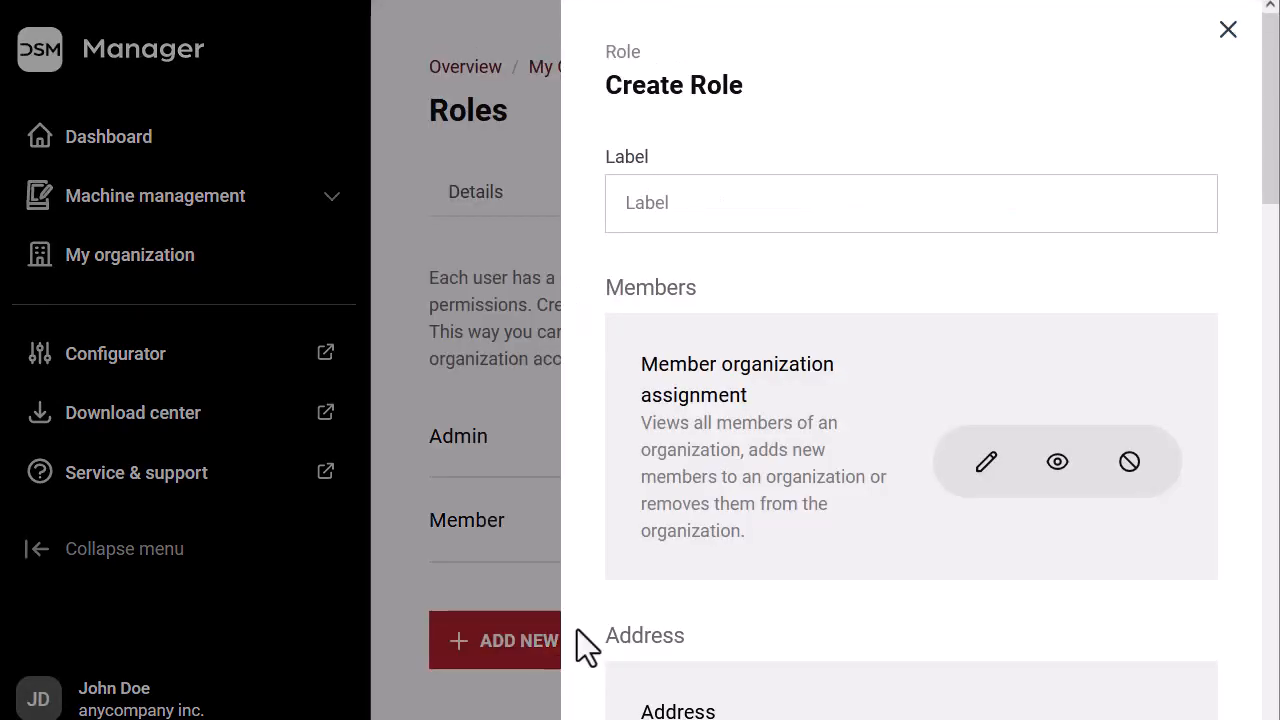
click(677, 201)
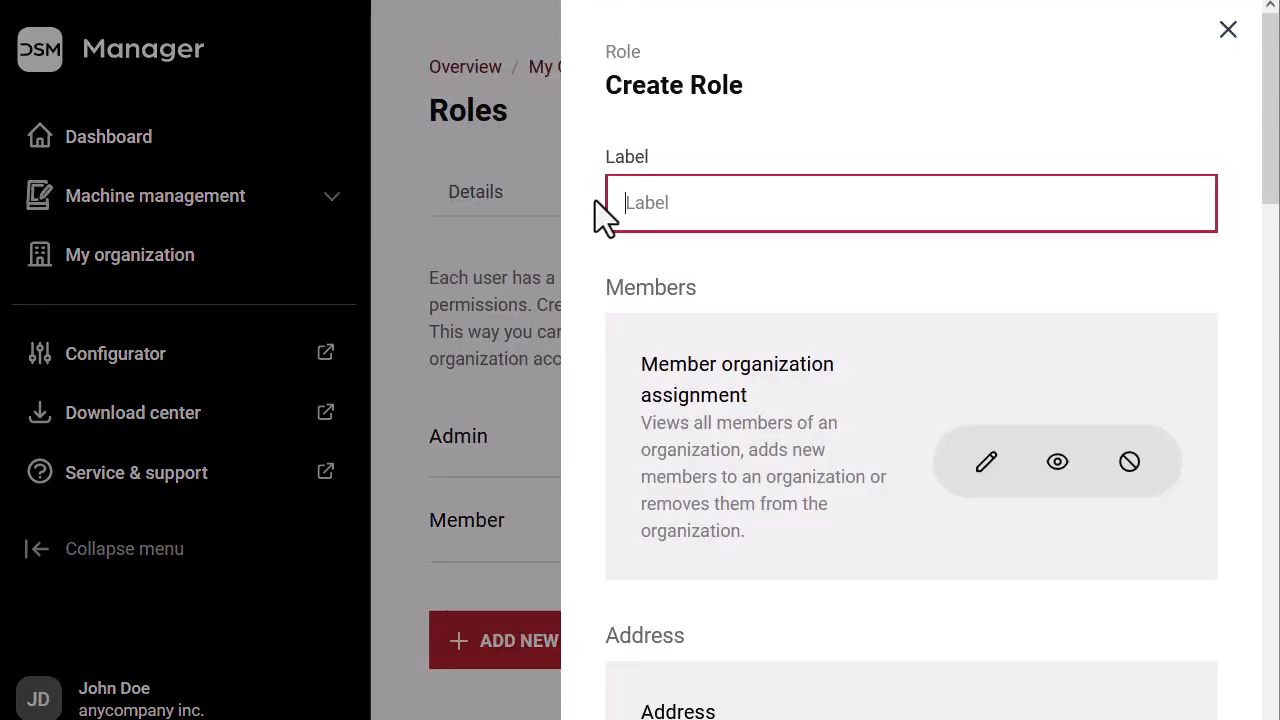
text(Technician1)
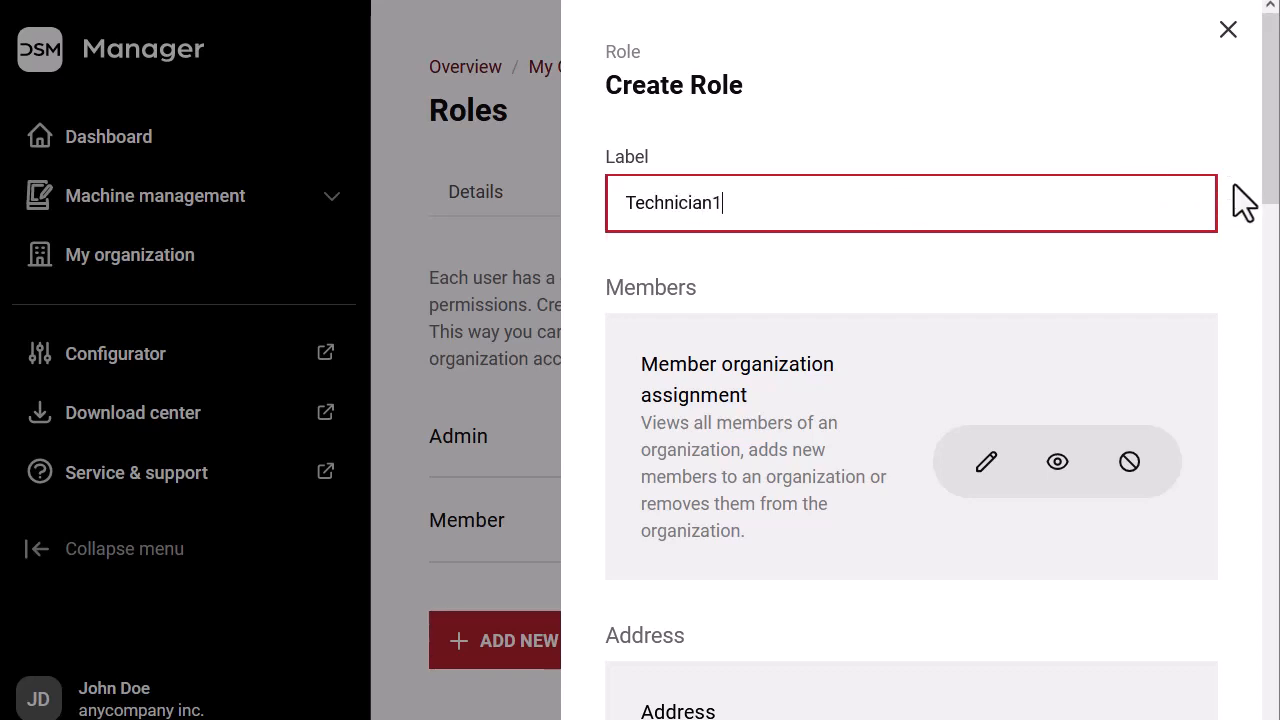
mouse_move(1270, 196)
mouse_down()
mouse_move(1266, 380)
mouse_move(1234, 634)
mouse_up()
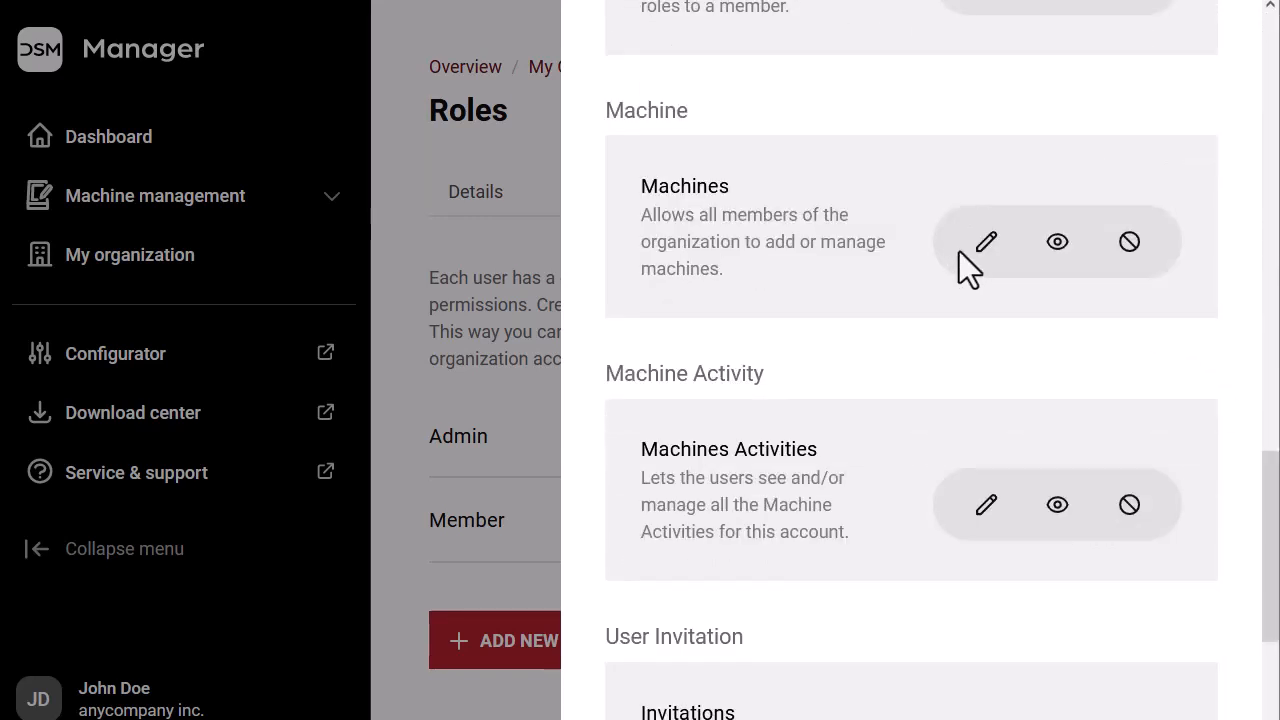
click(979, 247)
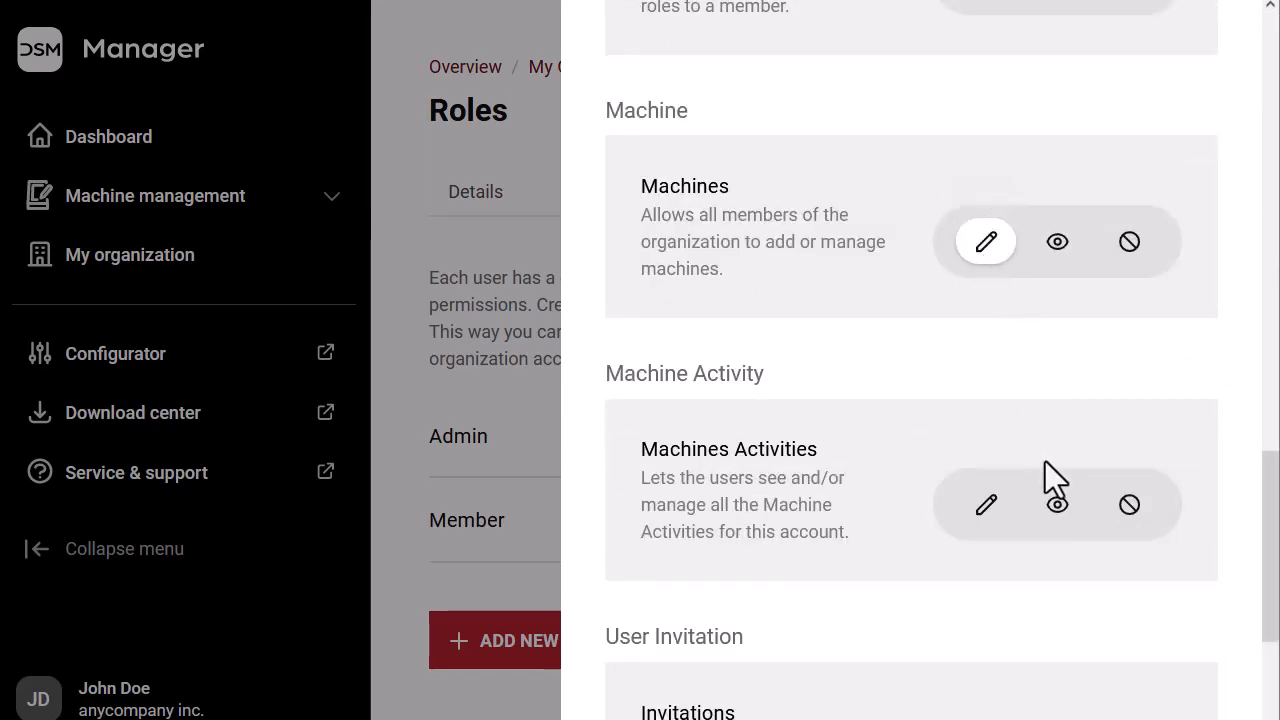
click(1058, 508)
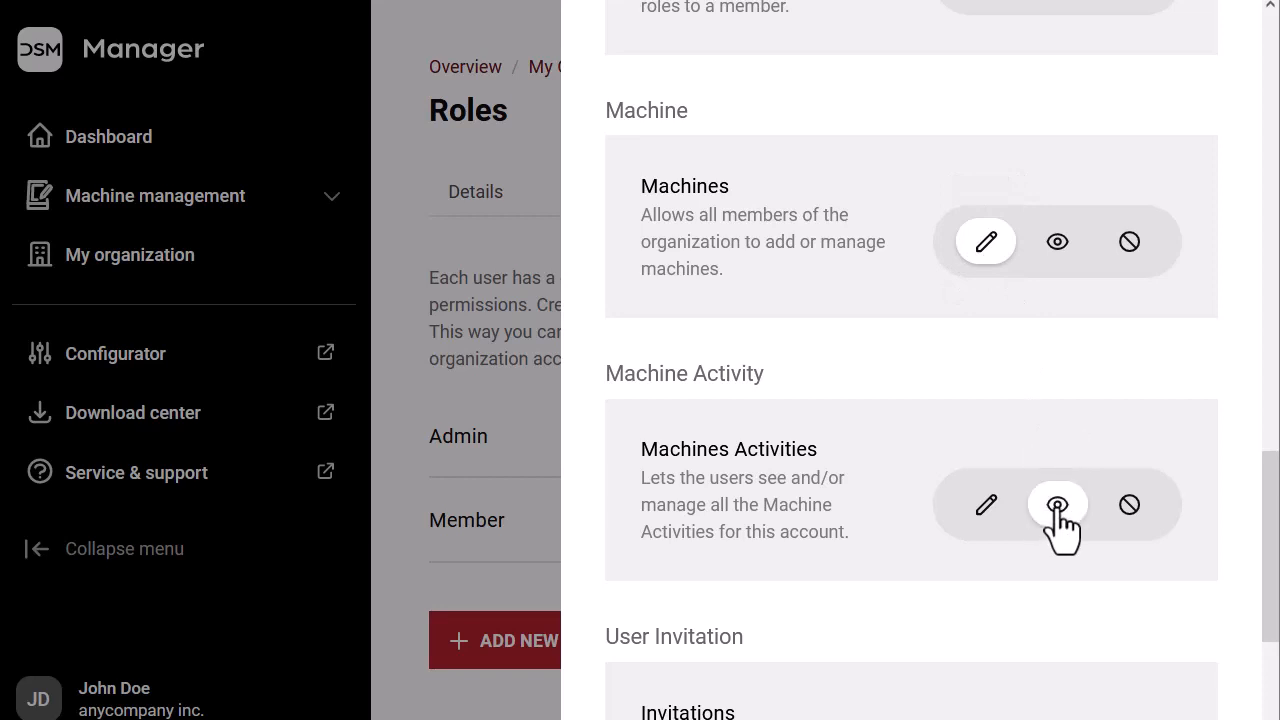
click(987, 507)
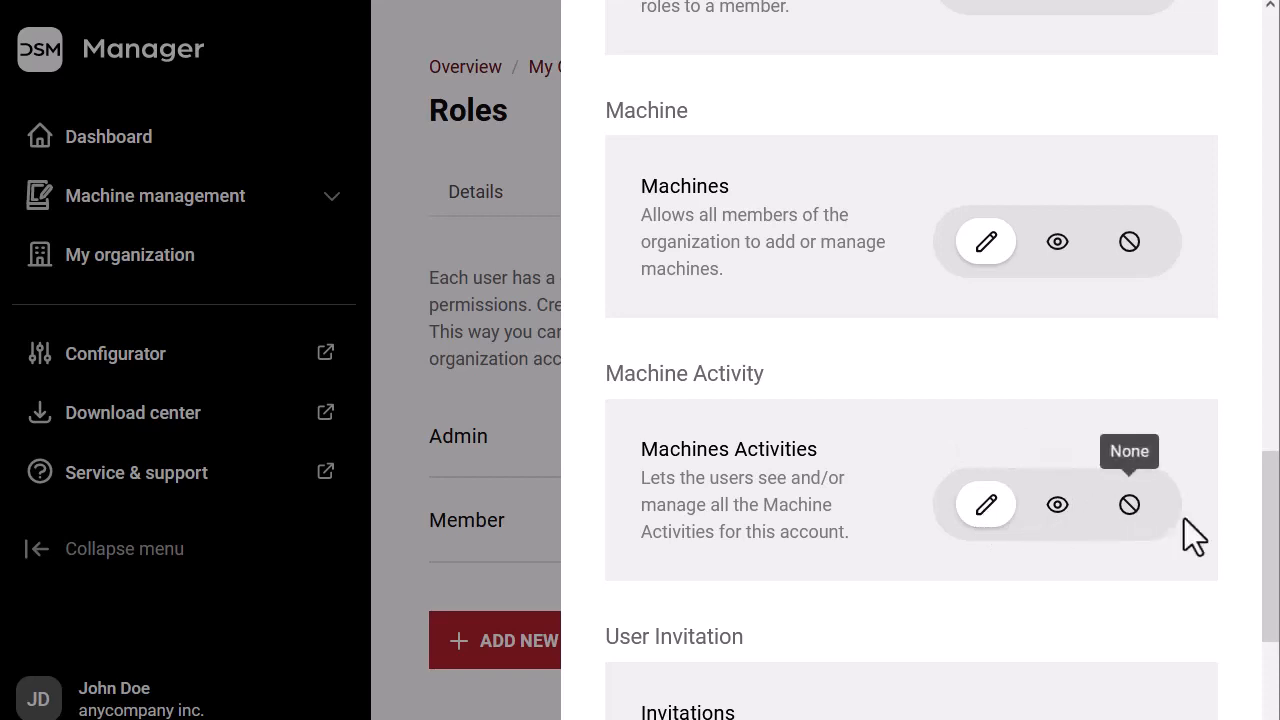
scroll(1274, 537, down, 3)
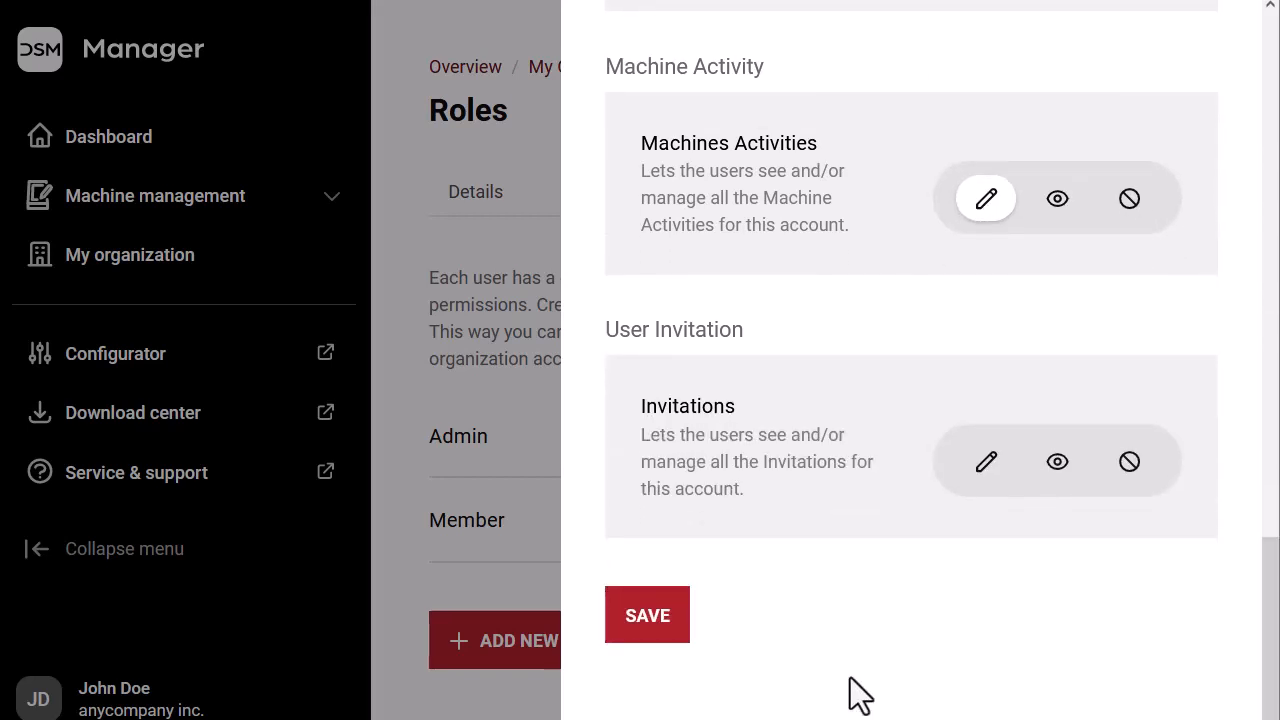
click(650, 622)
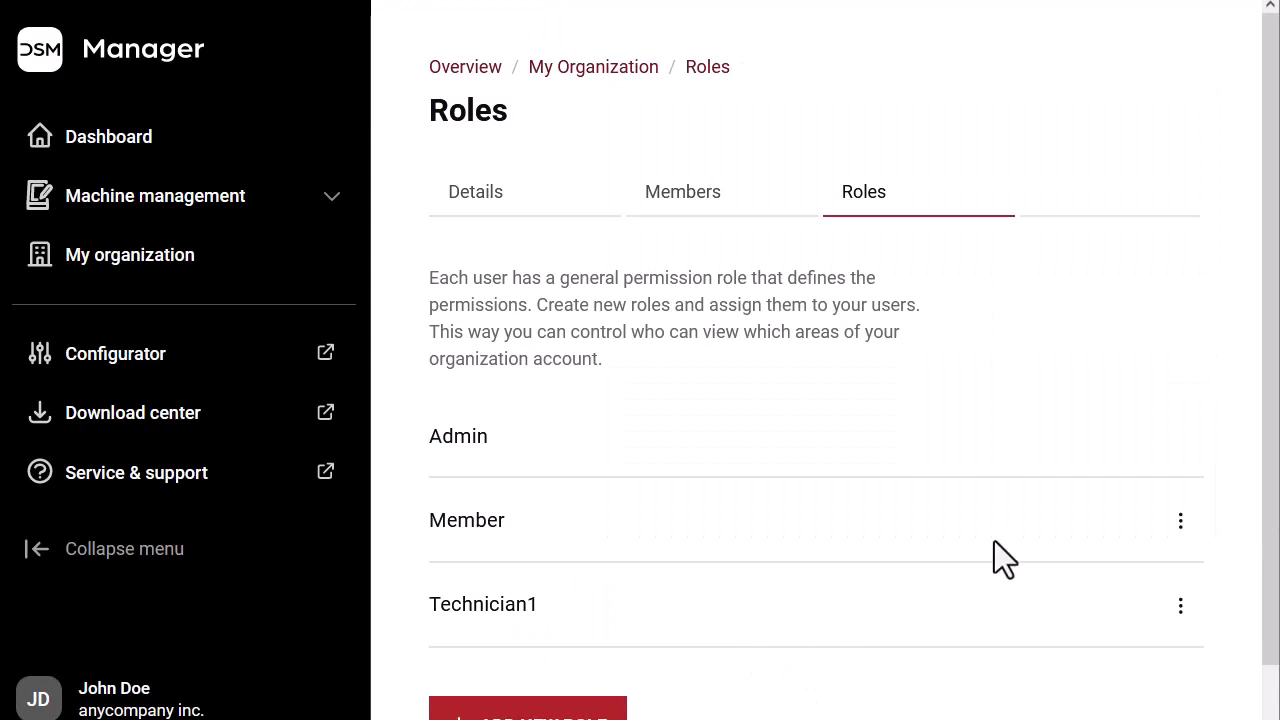
On the Members tab, add Technician1 to the admin member's roles via Change Roles
click(697, 212)
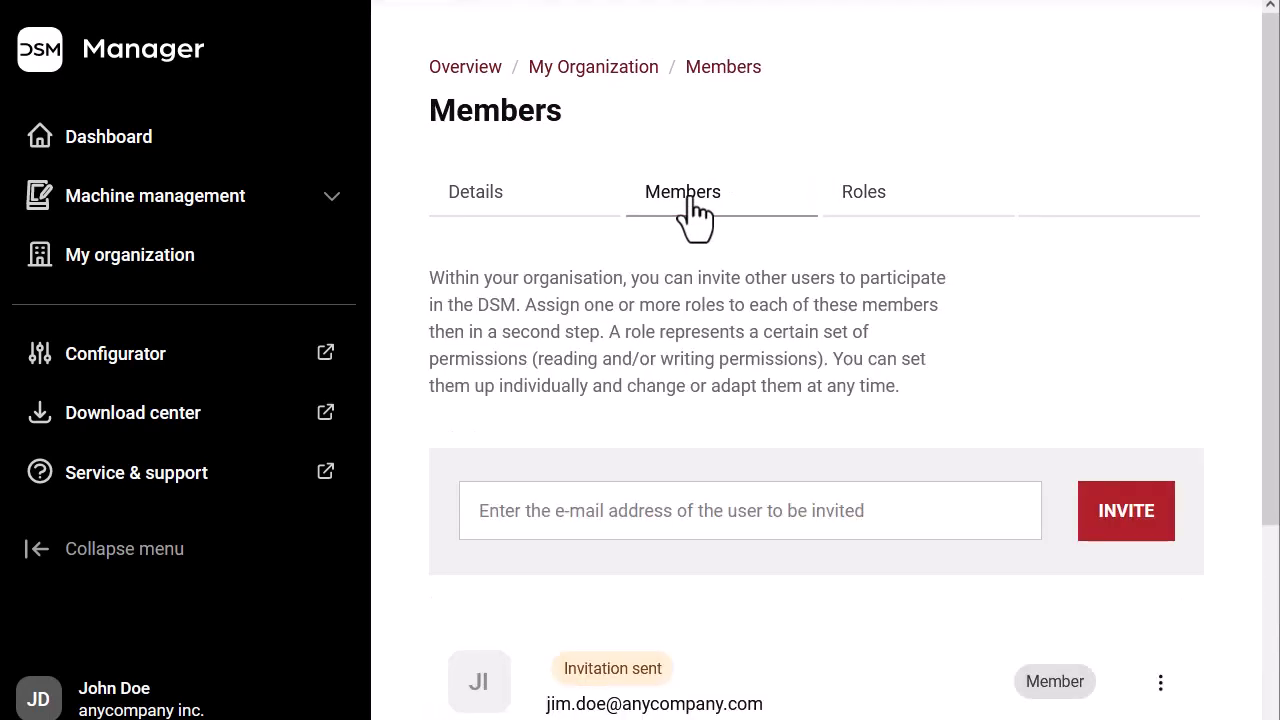
scroll(762, 530, down, 3)
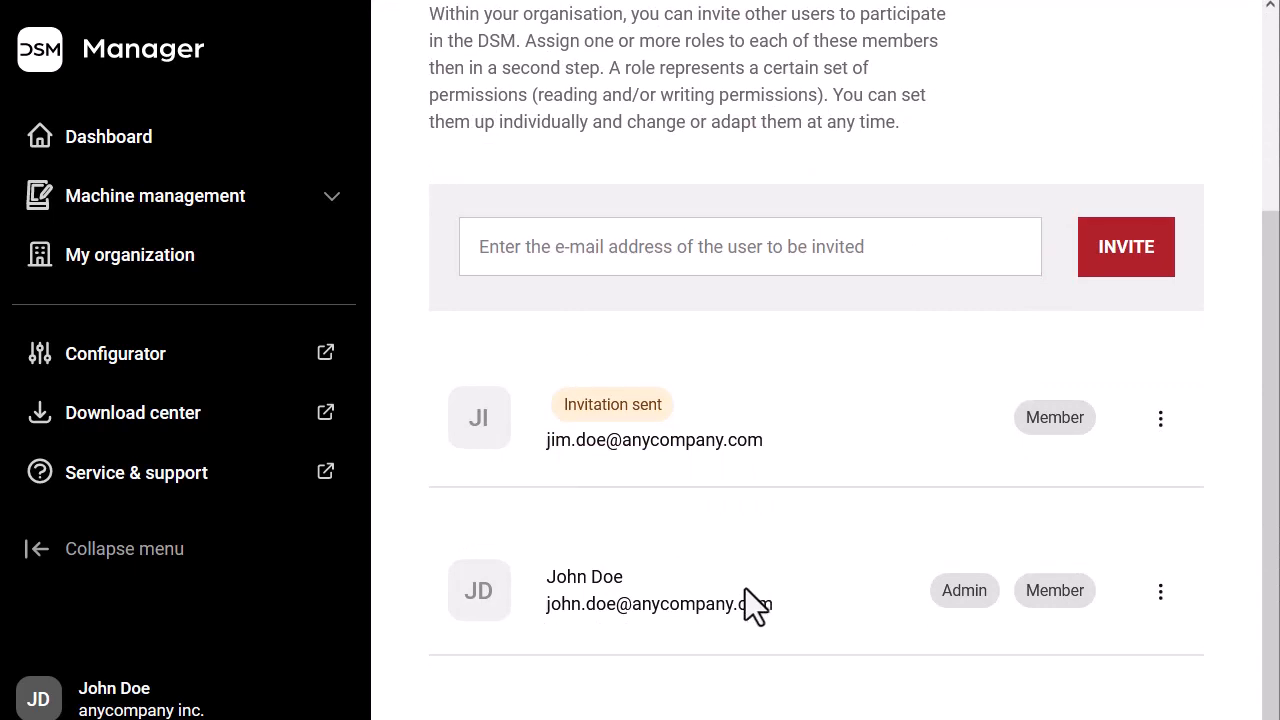
click(1161, 597)
click(1094, 640)
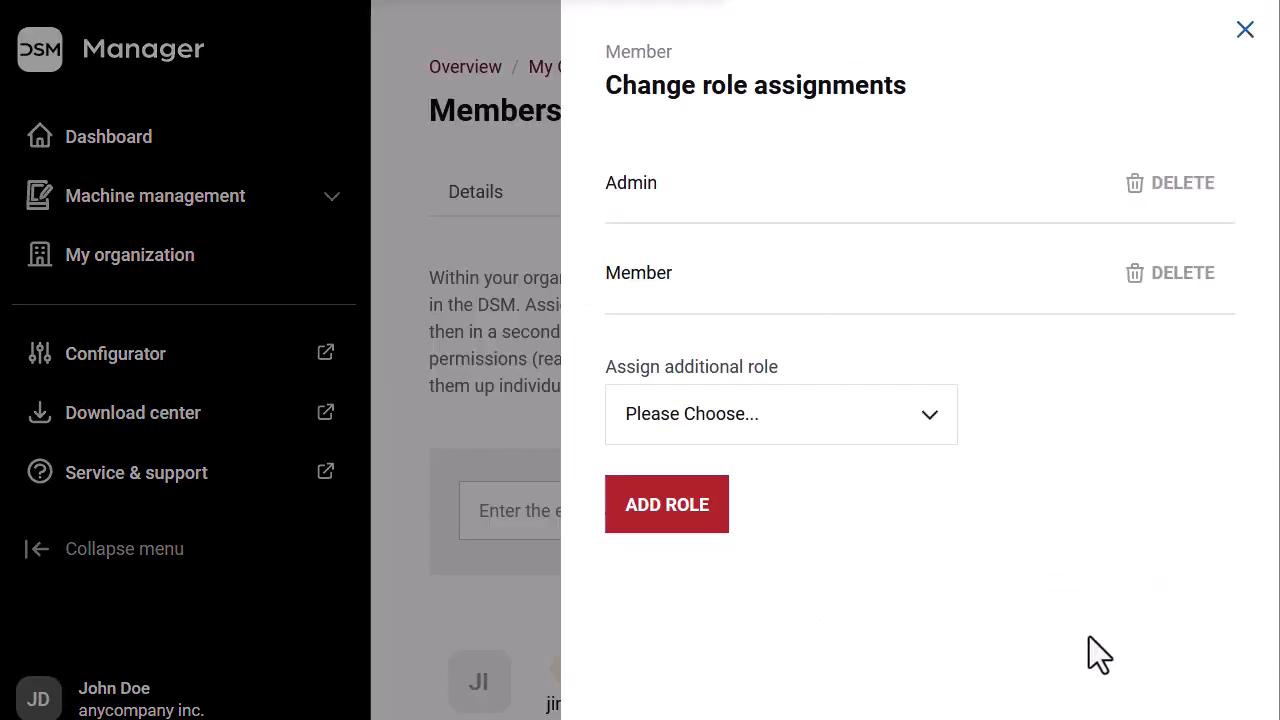
click(925, 425)
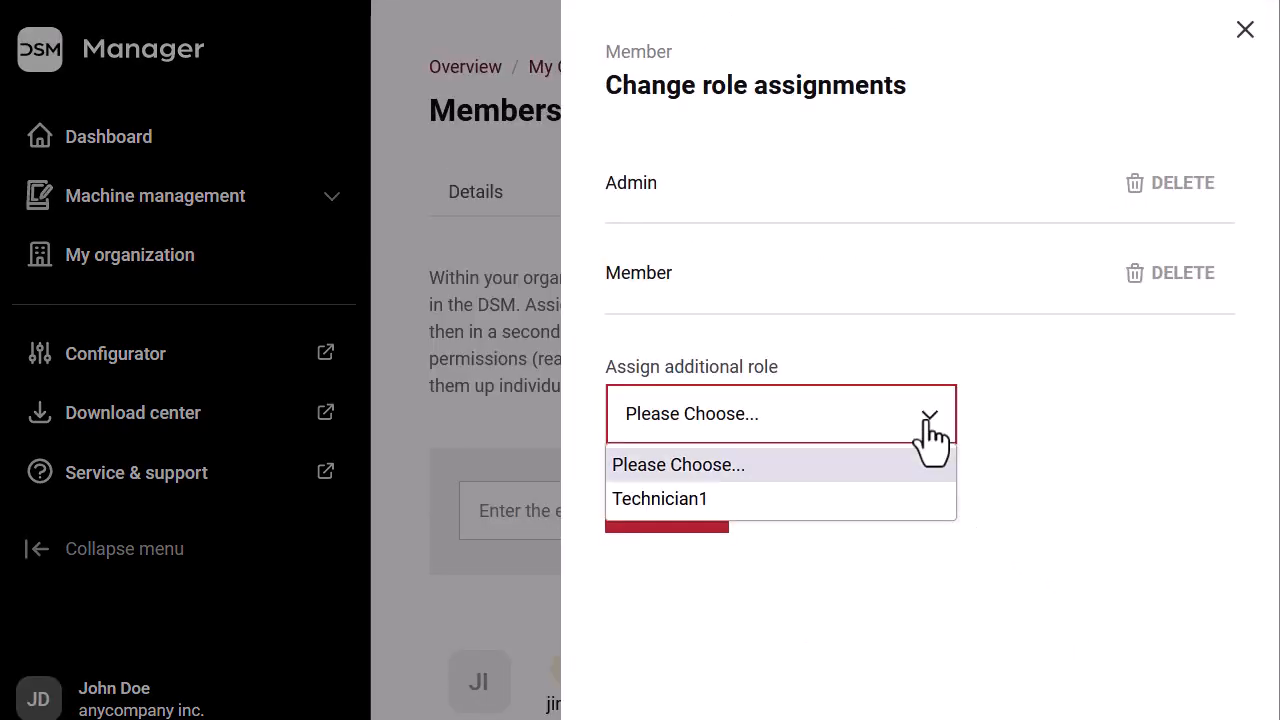
click(699, 505)
click(696, 527)
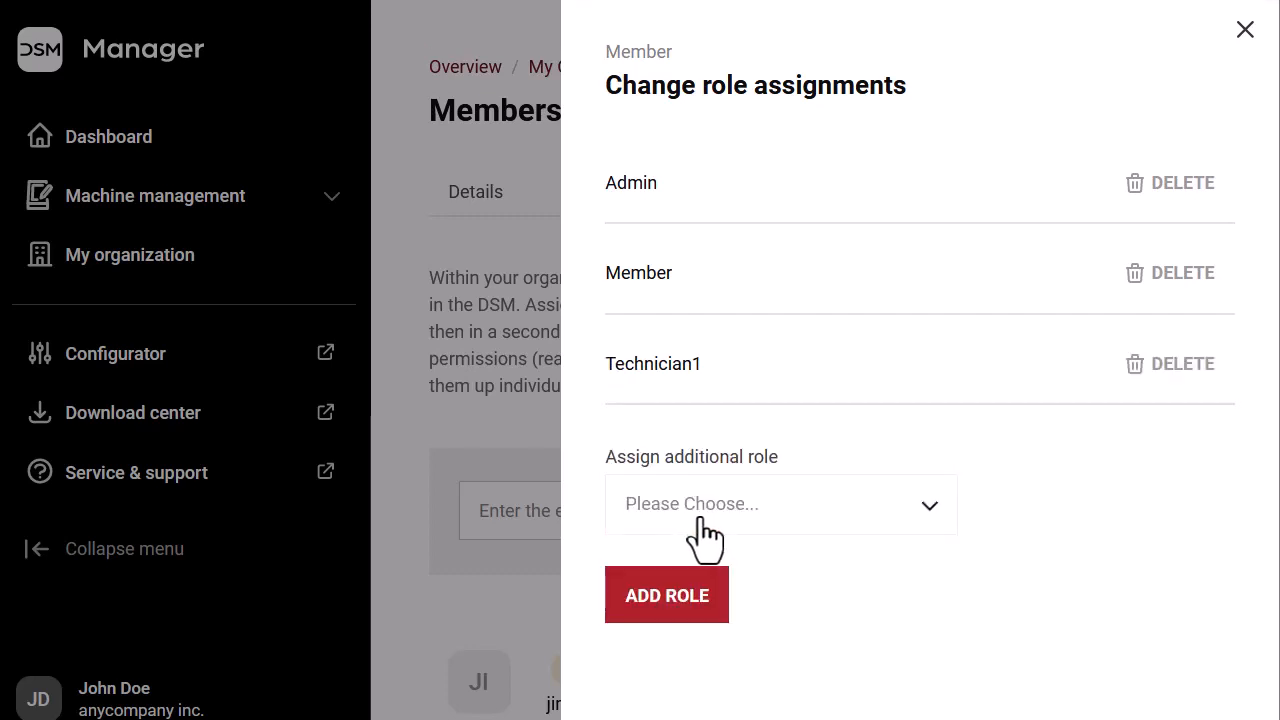
click(1244, 32)
scroll(1062, 338, down, 3)
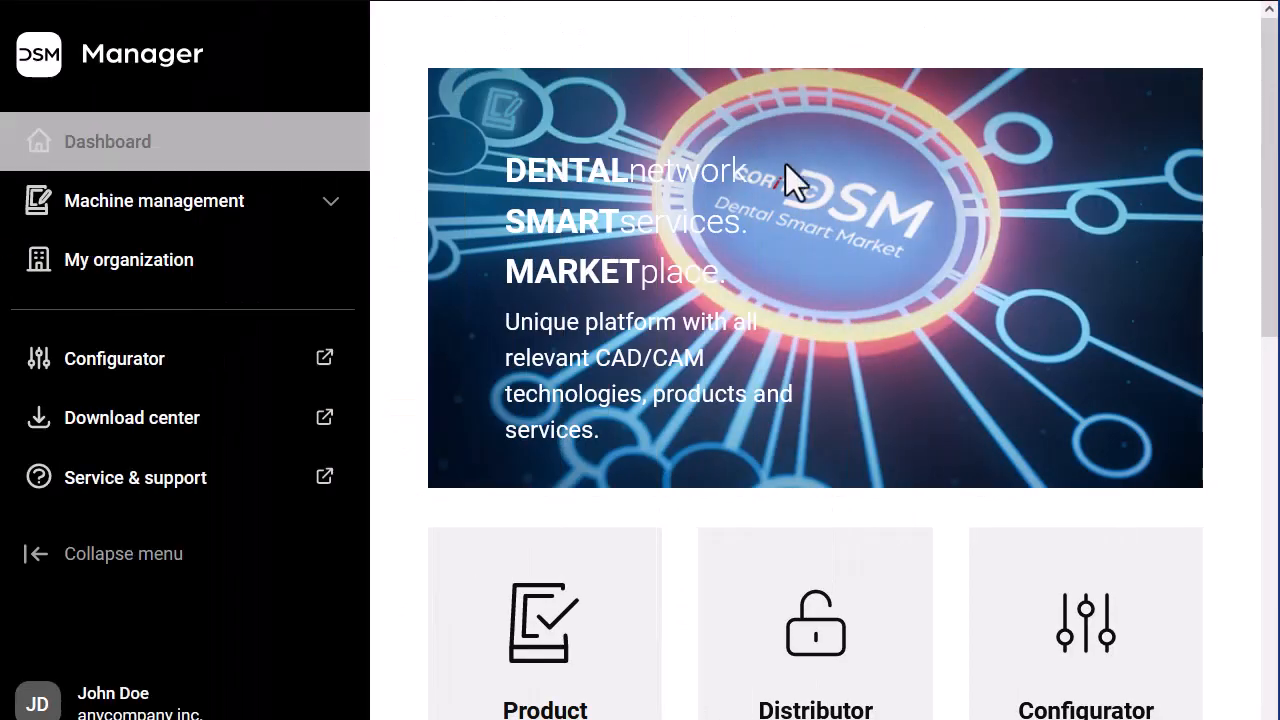
Apply for distributor access from the dashboard and close the thank-you confirmation
drag(1268, 223, 1268, 383)
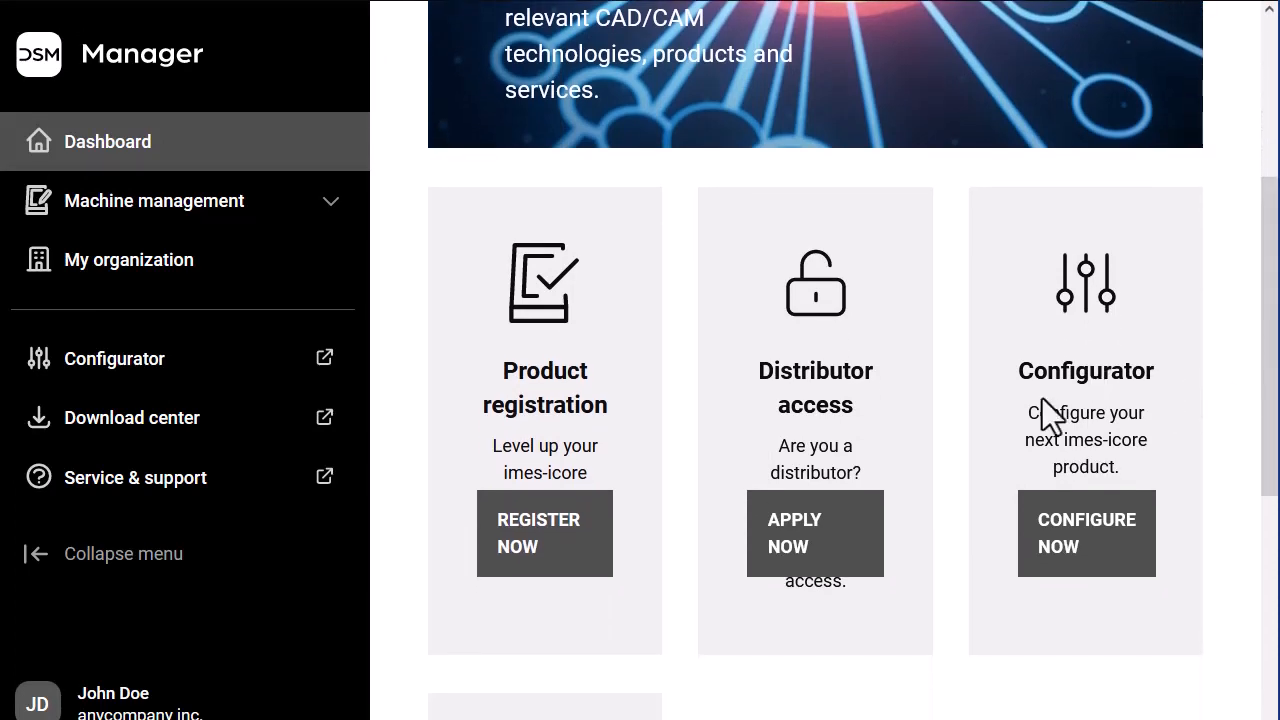
click(822, 545)
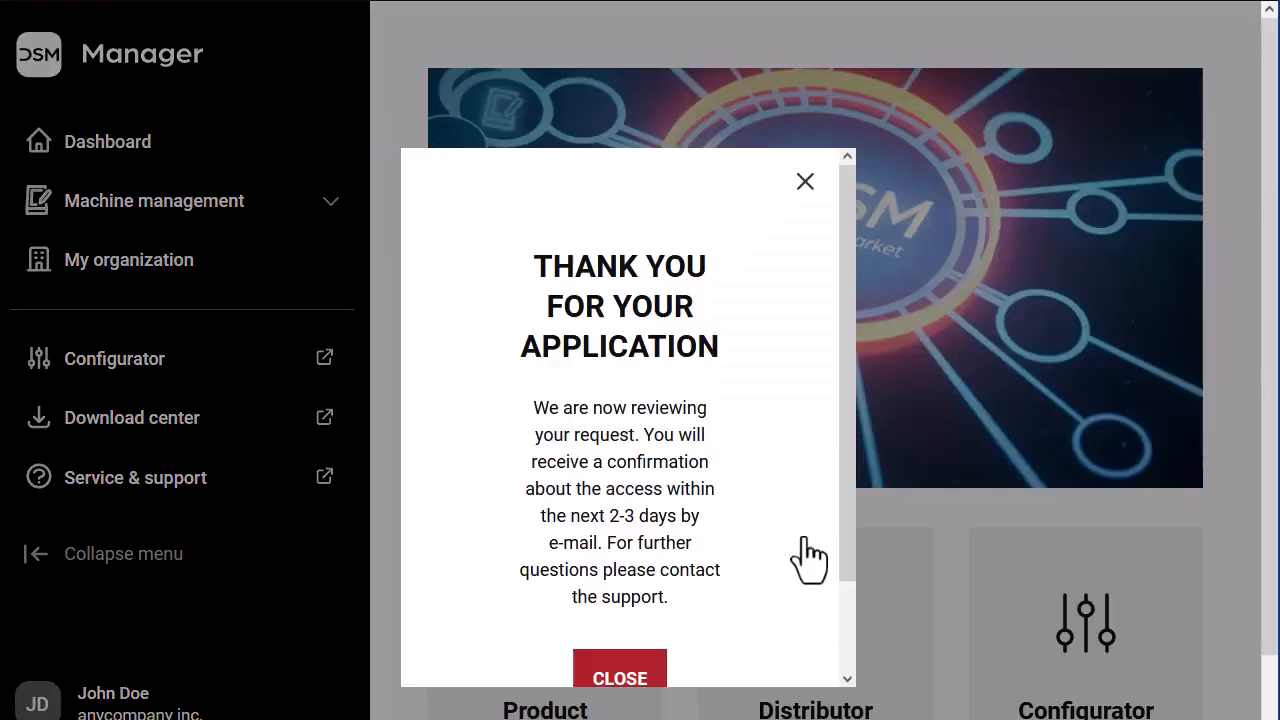
drag(842, 516, 846, 576)
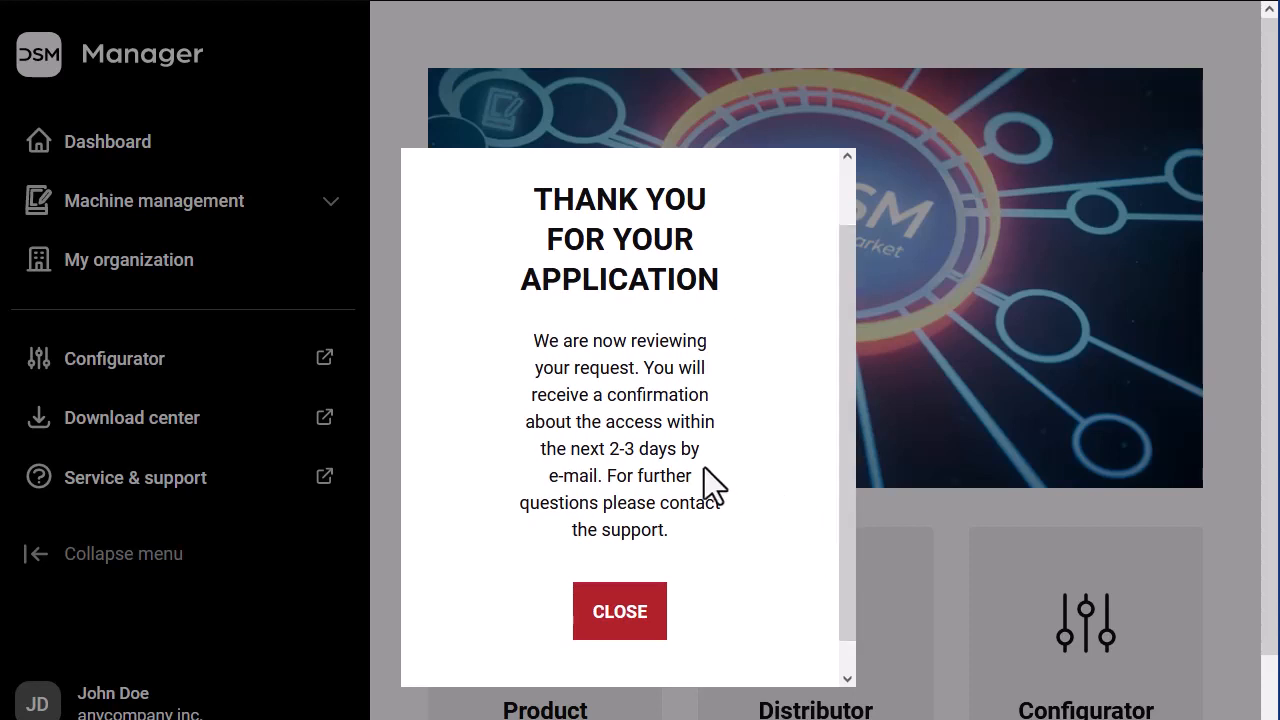
click(620, 612)
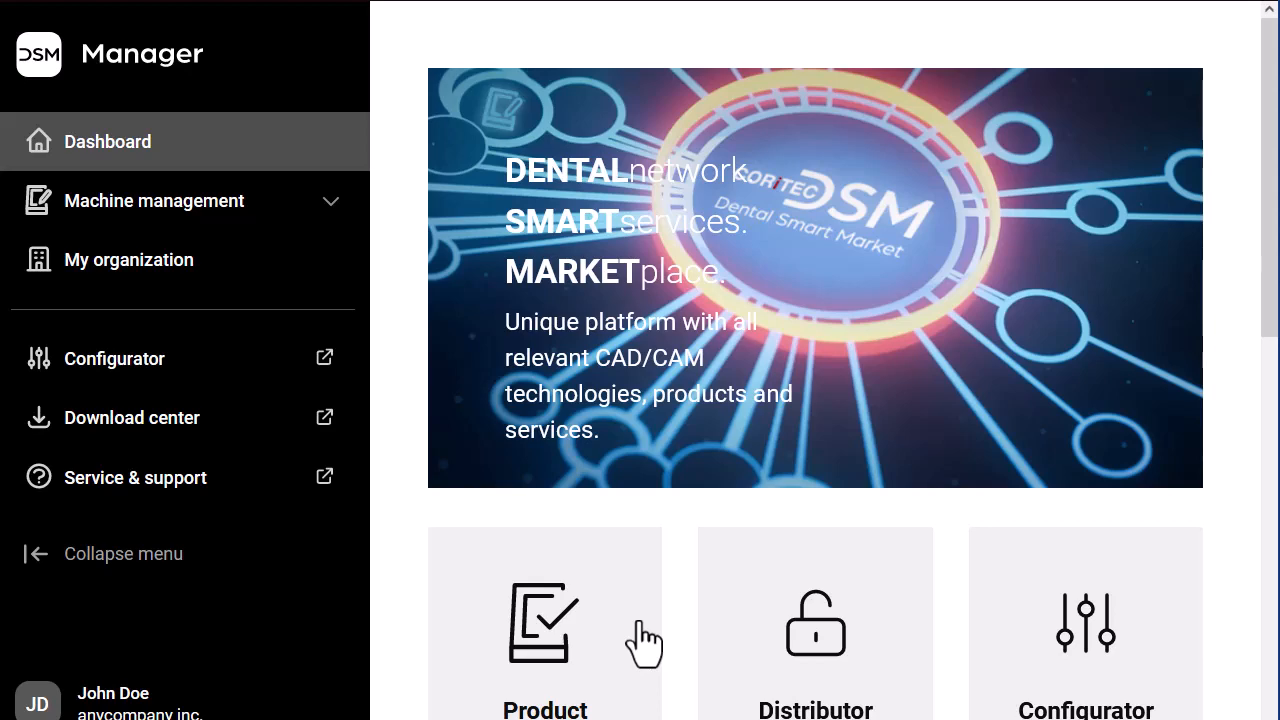